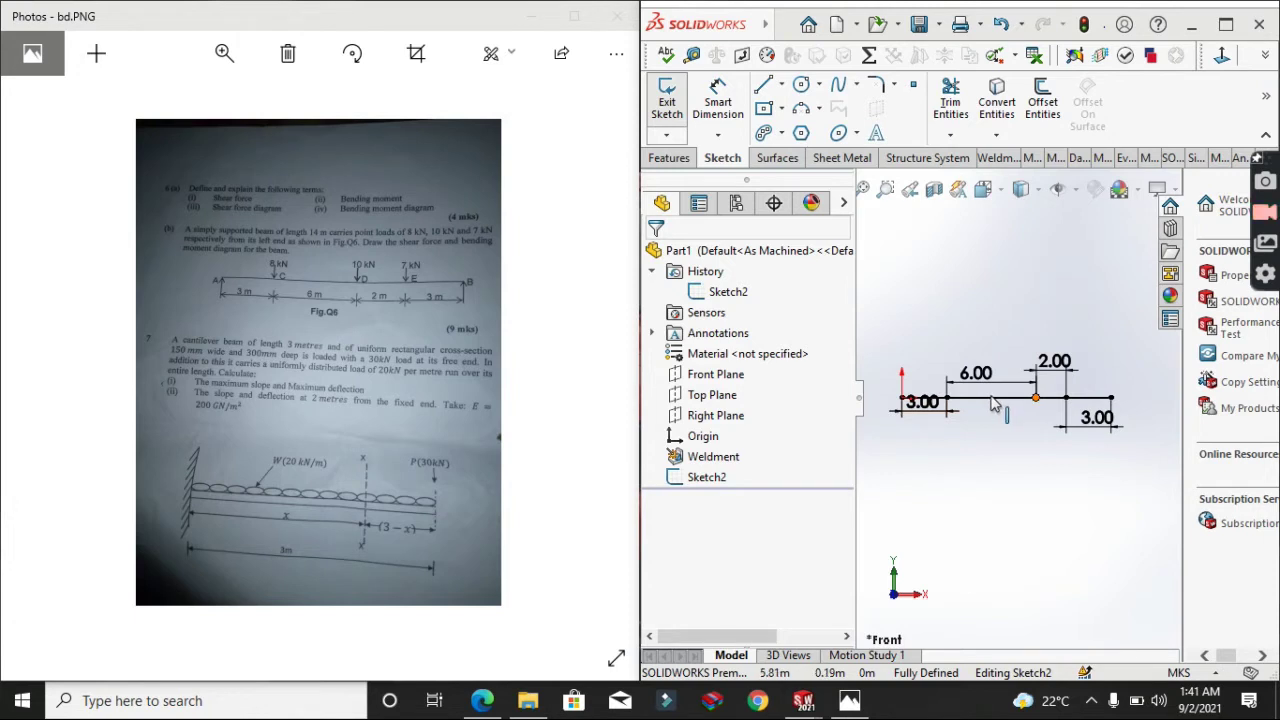
Finish editing the dimensioned beam sketch and rebuild the part
{"action": "left_click", "coordinate": [991, 398]}
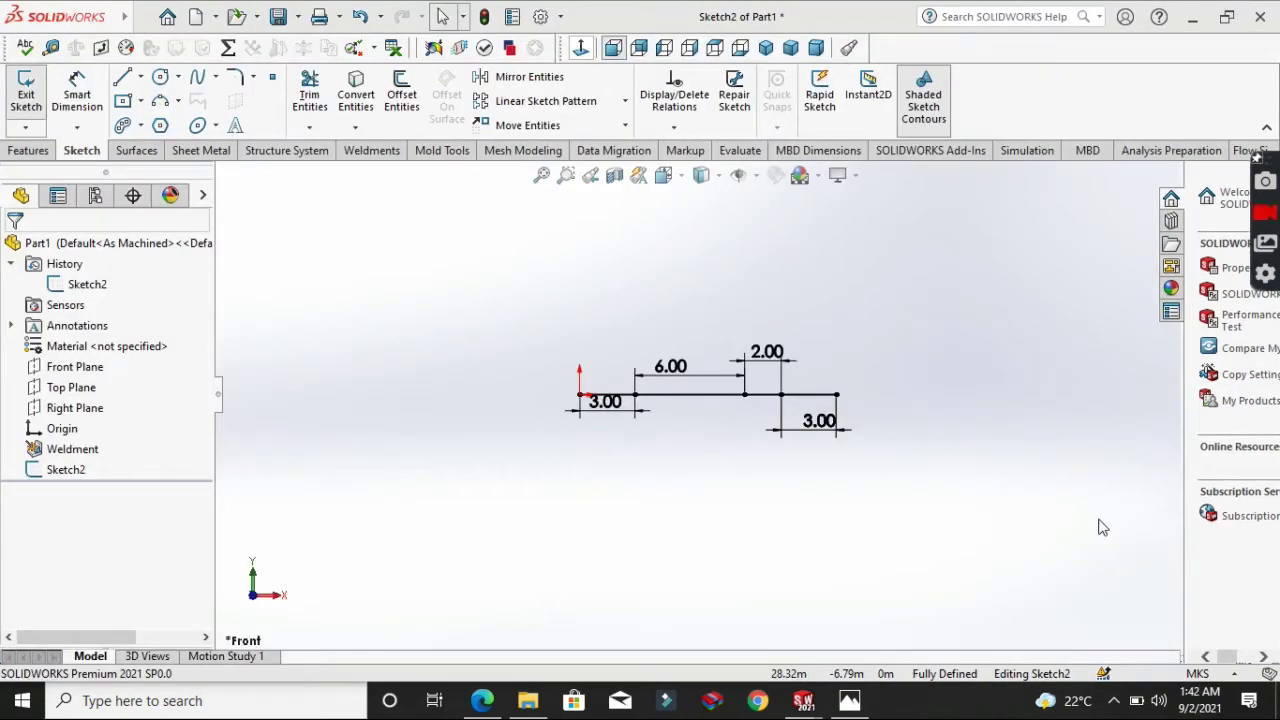
{"action": "left_click", "coordinate": [374, 151]}
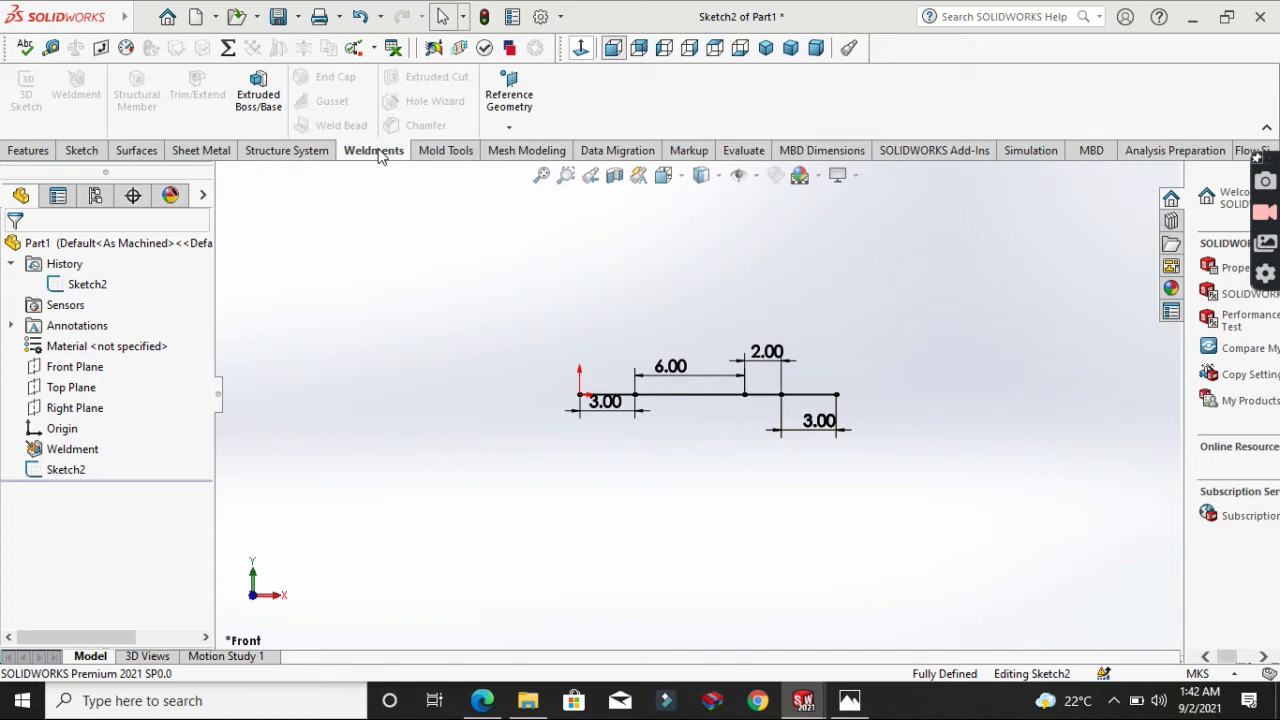
{"action": "key", "text": "ctrl+b"}
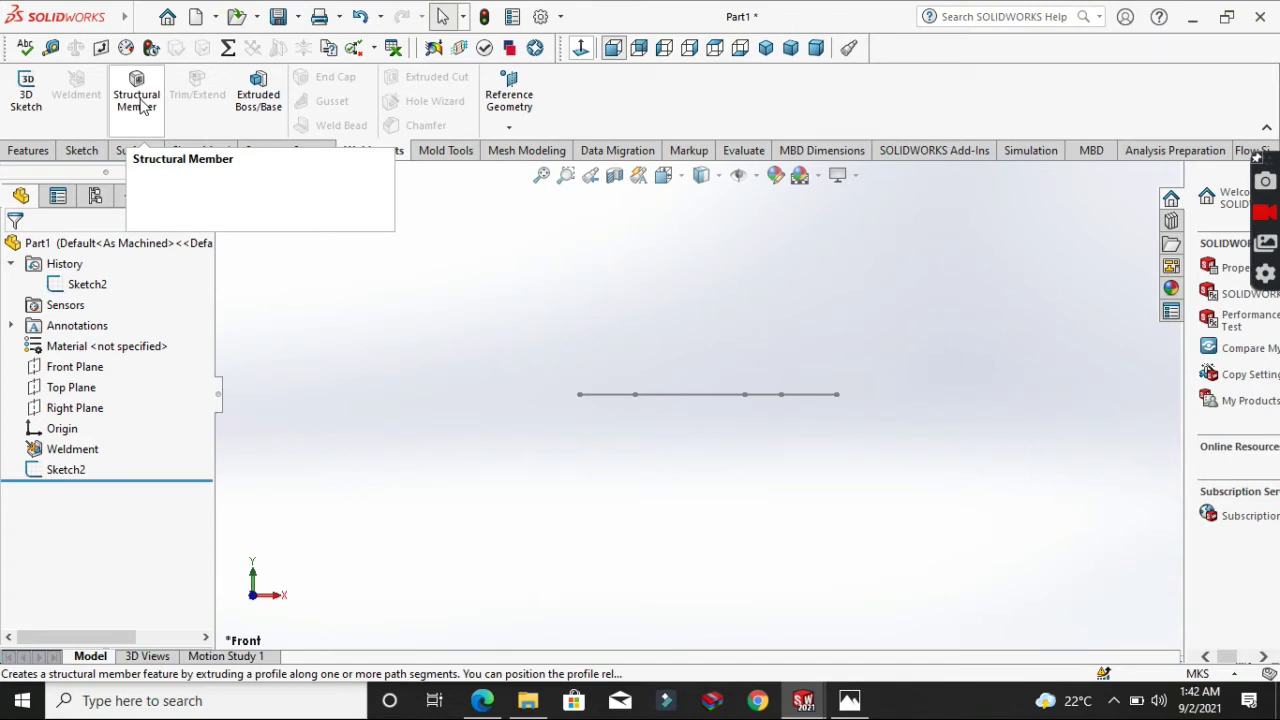
Create an ansi inch pipe structural member, size 0.5 sch 40, along all four collinear segments of the beam sketch
{"action": "left_click", "coordinate": [137, 98]}
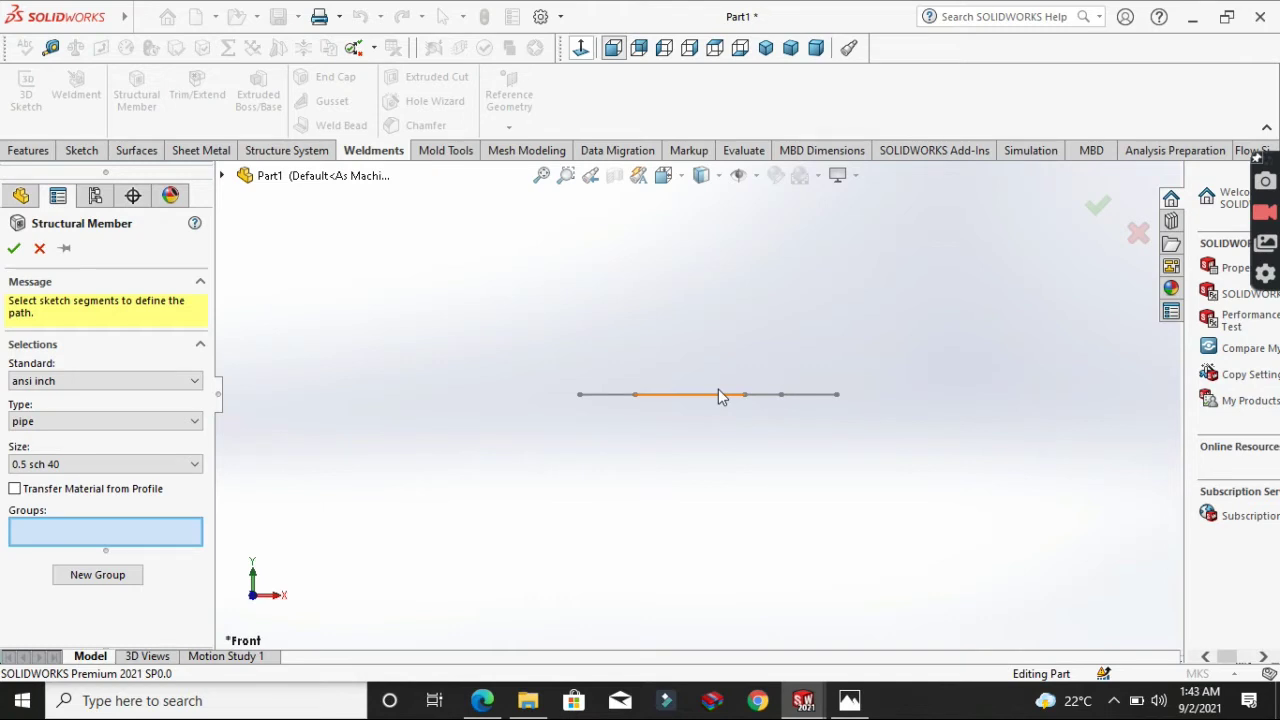
{"action": "left_click", "coordinate": [616, 398]}
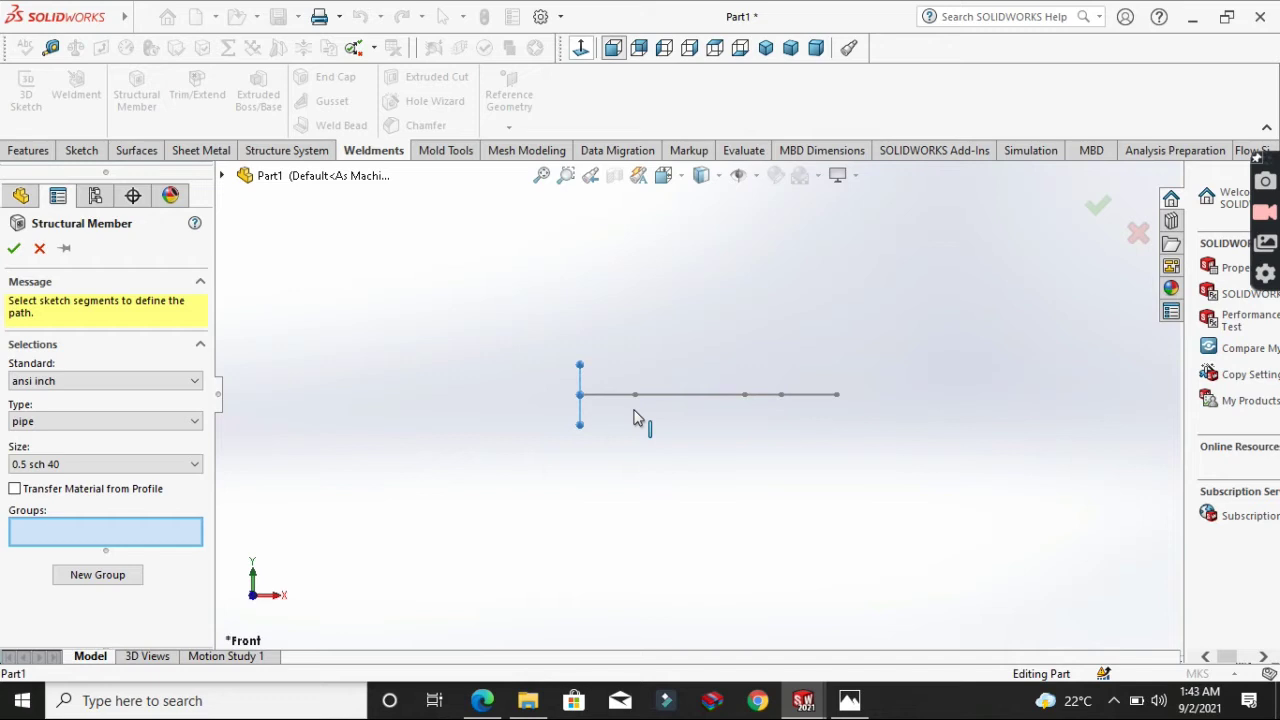
{"action": "left_click", "coordinate": [629, 394]}
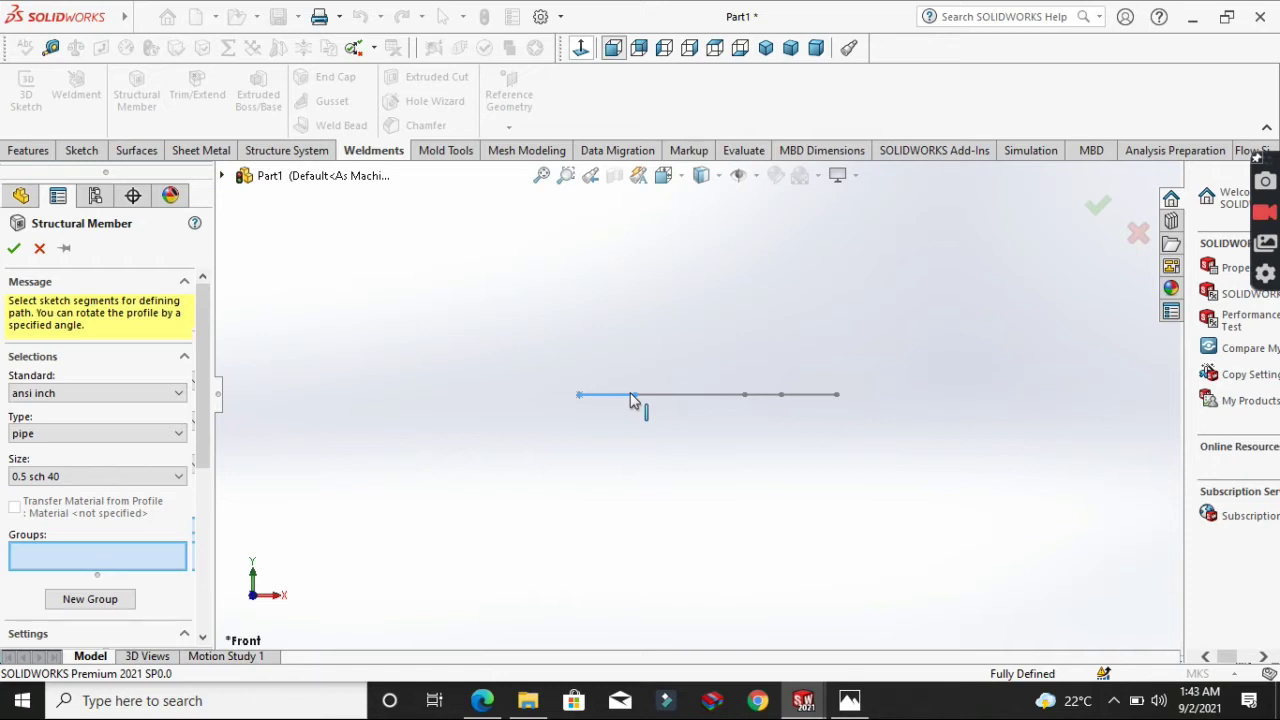
{"action": "left_click", "coordinate": [631, 396]}
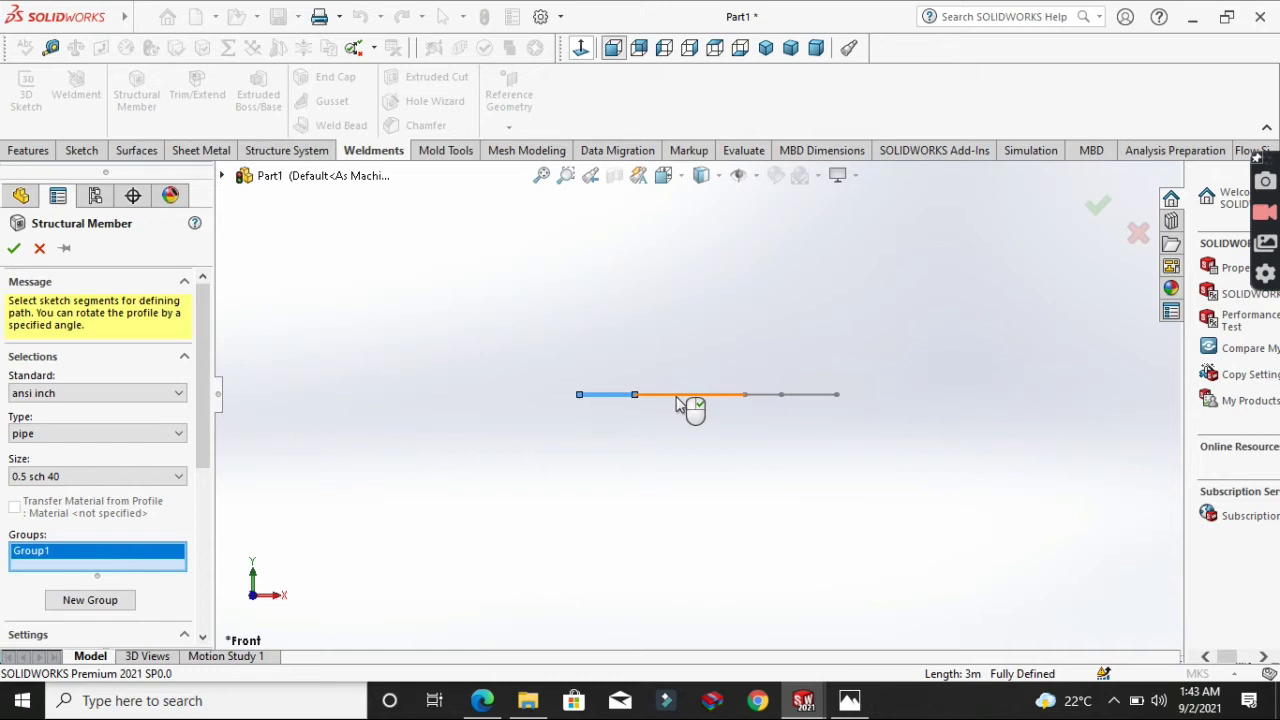
{"action": "left_click", "coordinate": [678, 396]}
{"action": "left_click", "coordinate": [762, 395]}
{"action": "left_click", "coordinate": [801, 396]}
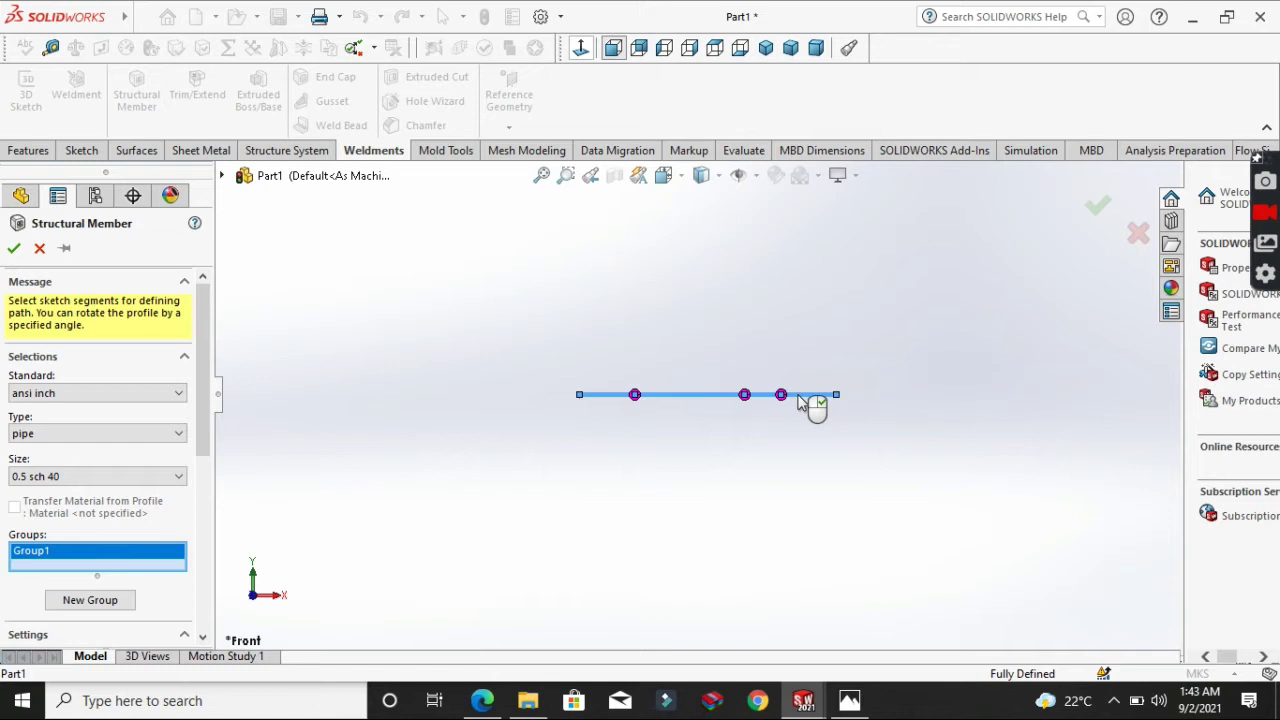
{"action": "right_click", "coordinate": [812, 405]}
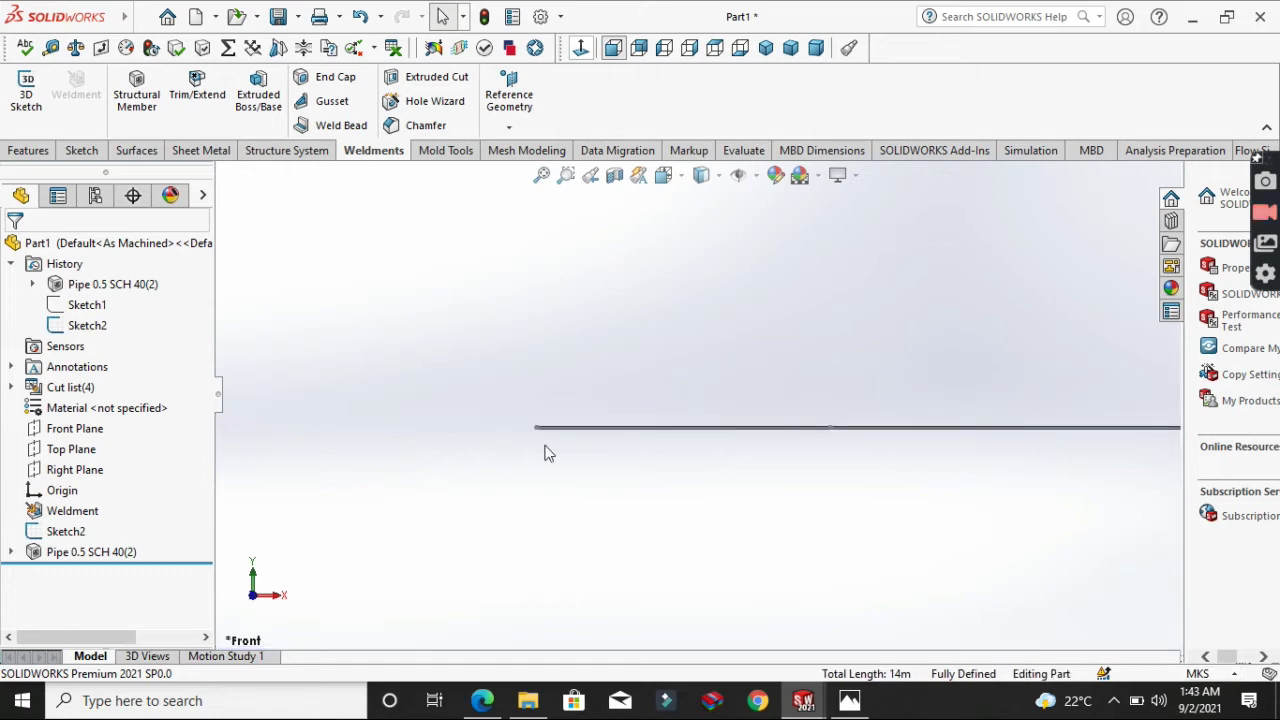
Open the pipe member's profile sketch for editing and delete all of its circles and dimensions
{"action": "right_click", "coordinate": [700, 440]}
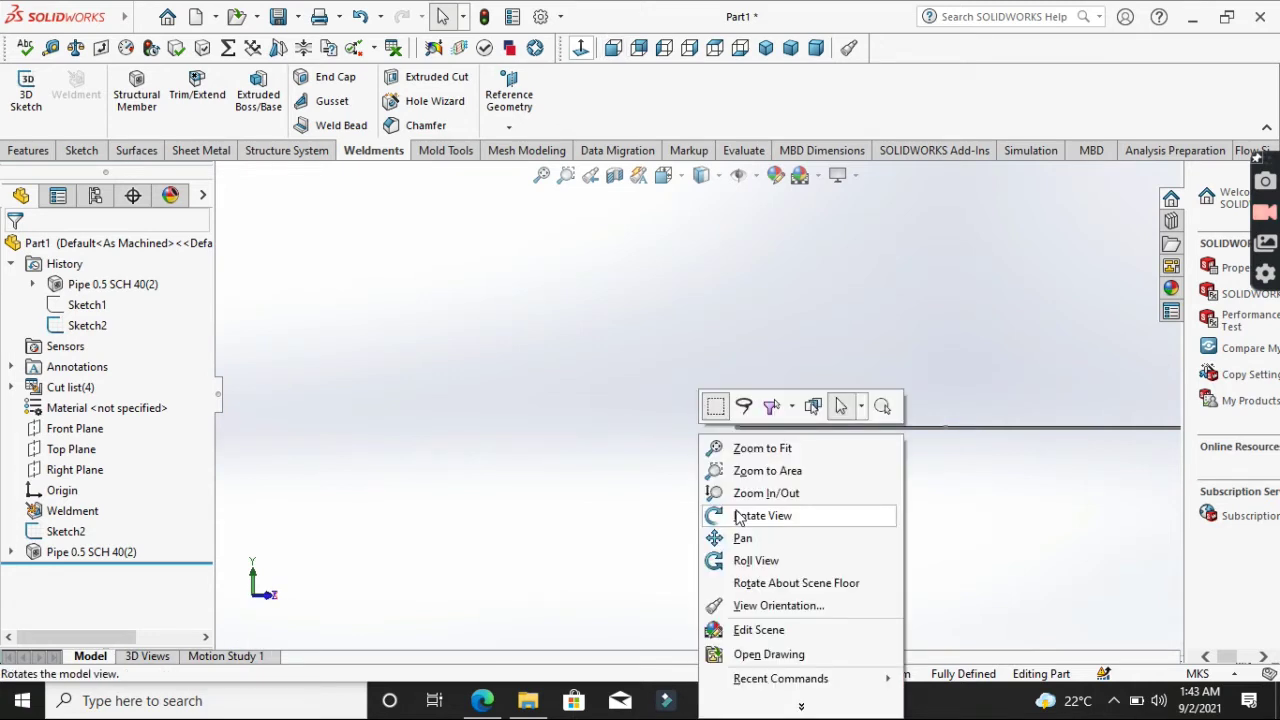
{"action": "left_click", "coordinate": [739, 515]}
{"action": "left_click_drag", "start_coordinate": [739, 515], "coordinate": [1017, 491]}
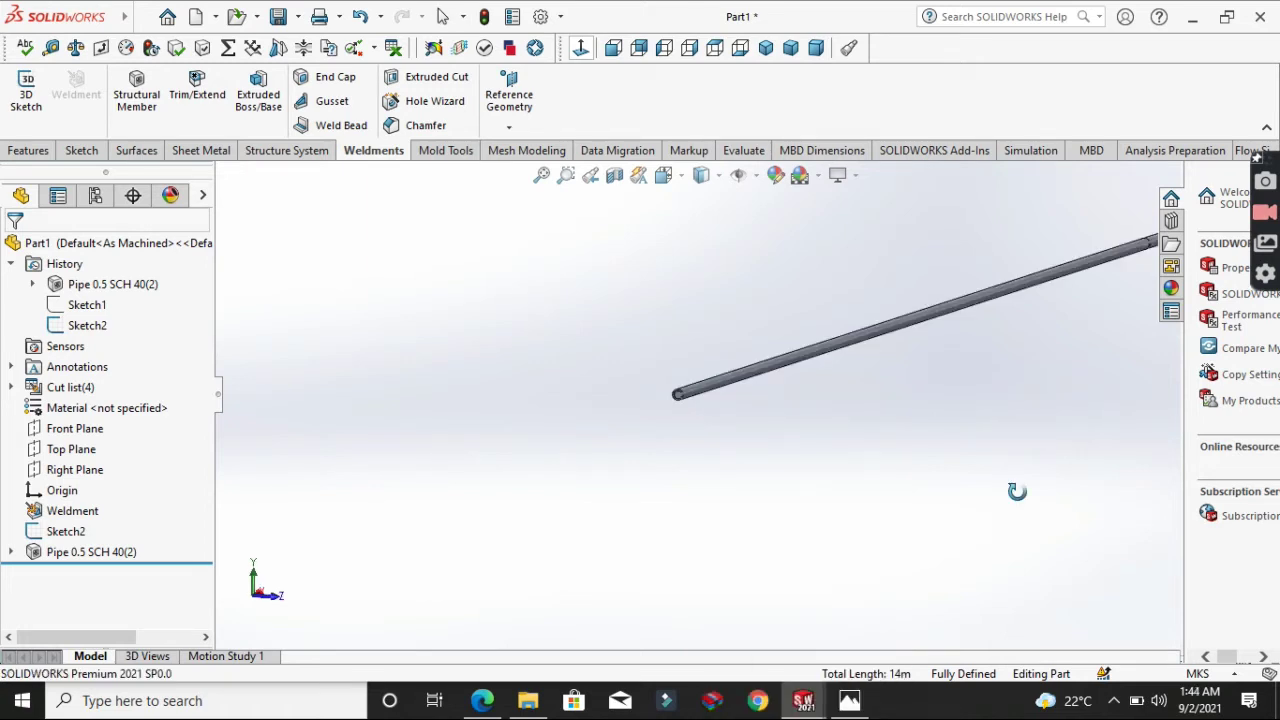
{"action": "scroll", "coordinate": [1017, 491], "scroll_direction": "down", "scroll_amount": 3}
{"action": "right_click", "coordinate": [70, 552]}
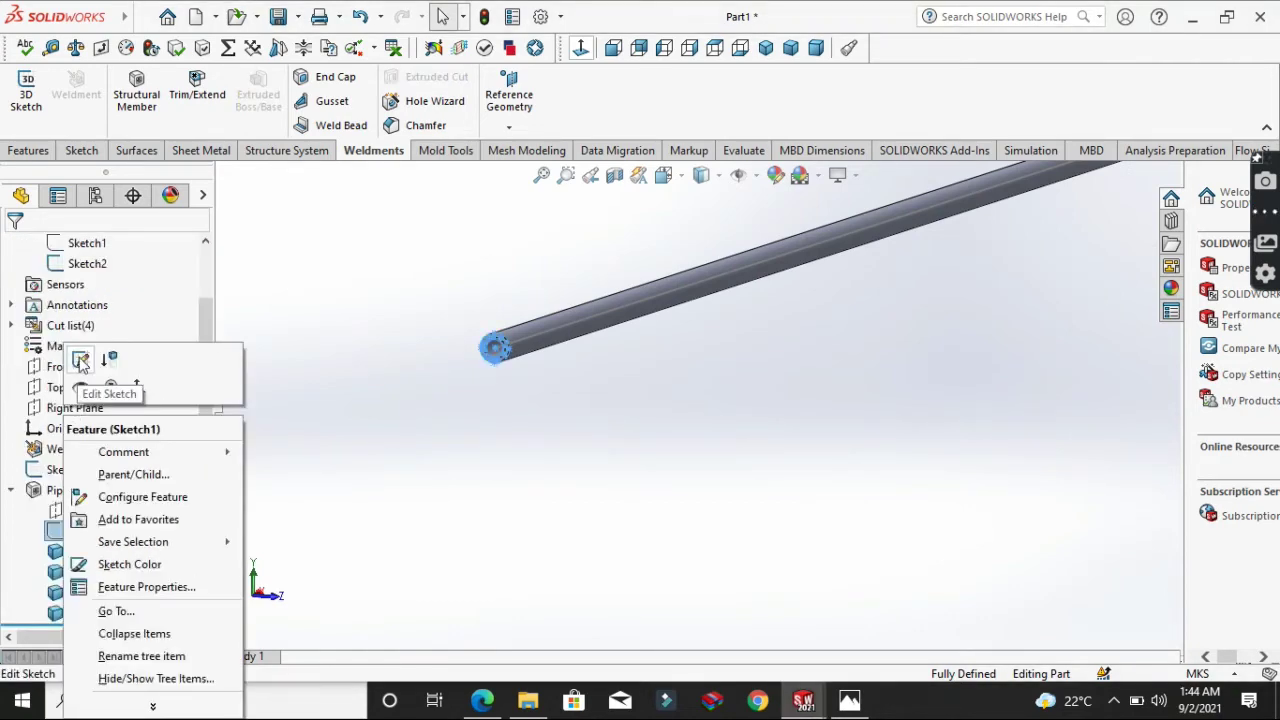
{"action": "left_click", "coordinate": [81, 360]}
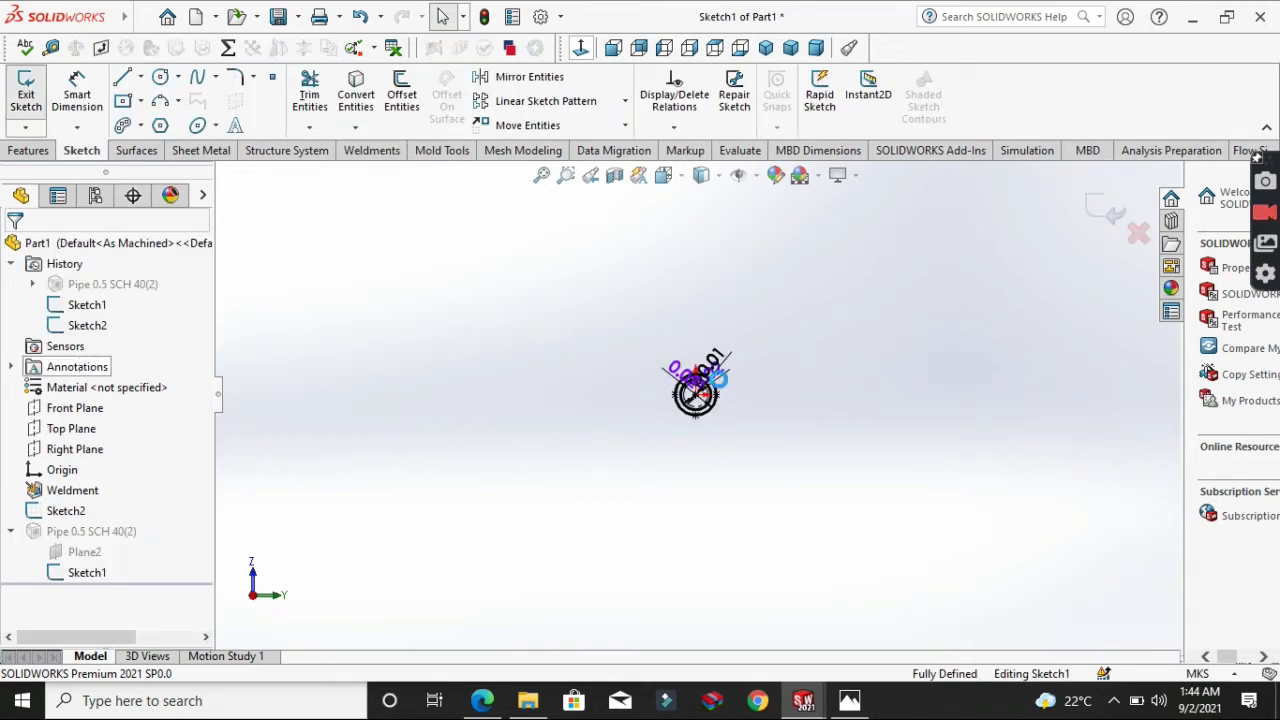
{"action": "scroll", "coordinate": [712, 372], "scroll_direction": "down", "scroll_amount": 4}
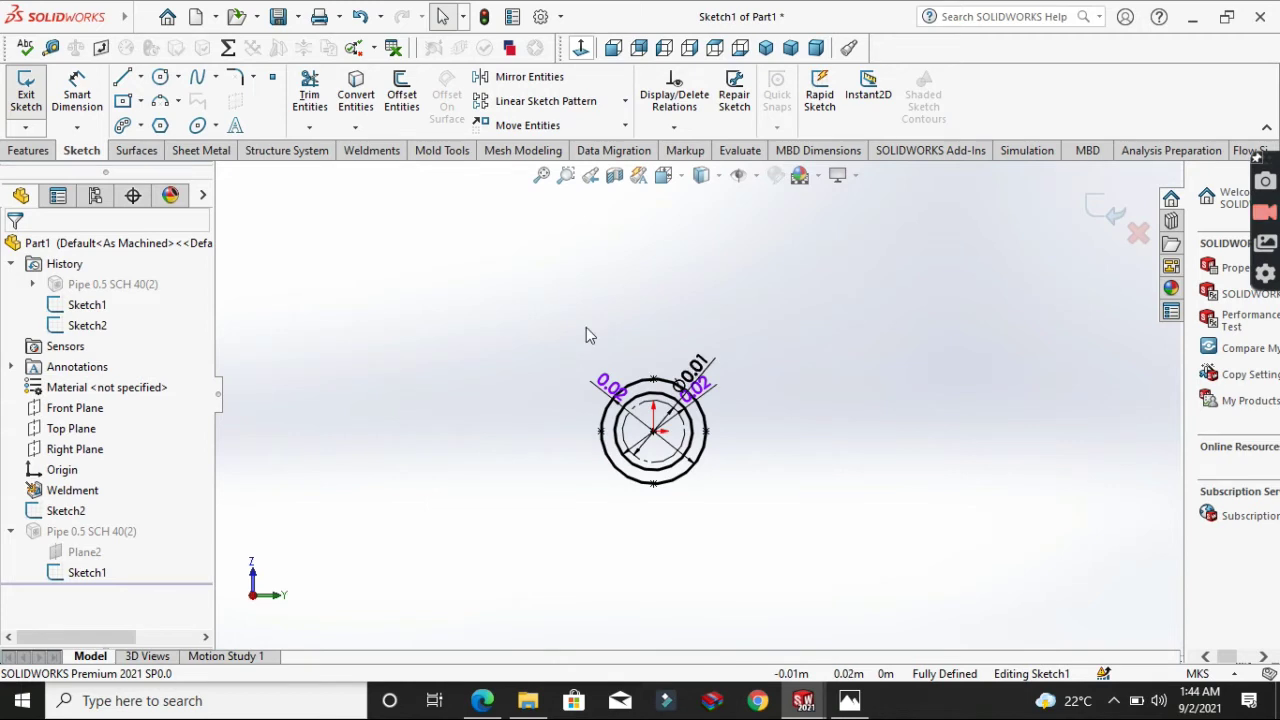
{"action": "left_click_drag", "start_coordinate": [871, 365], "coordinate": [529, 490]}
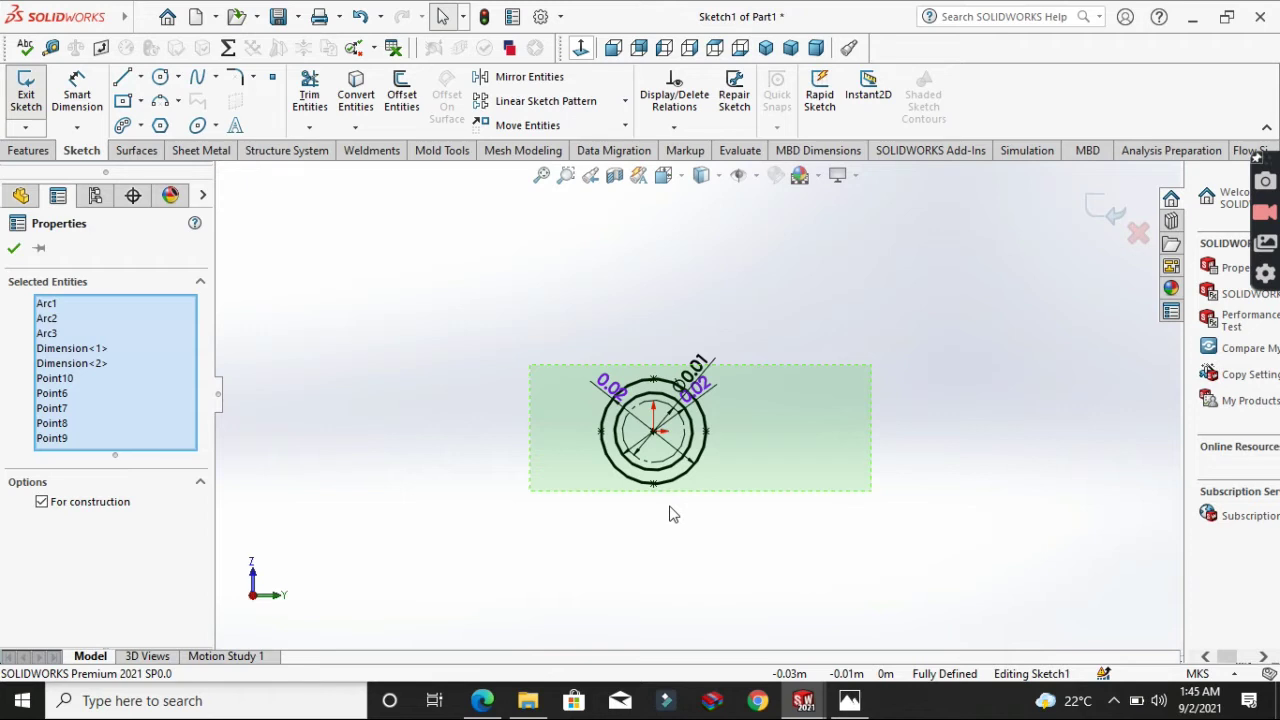
{"action": "key", "text": "Delete"}
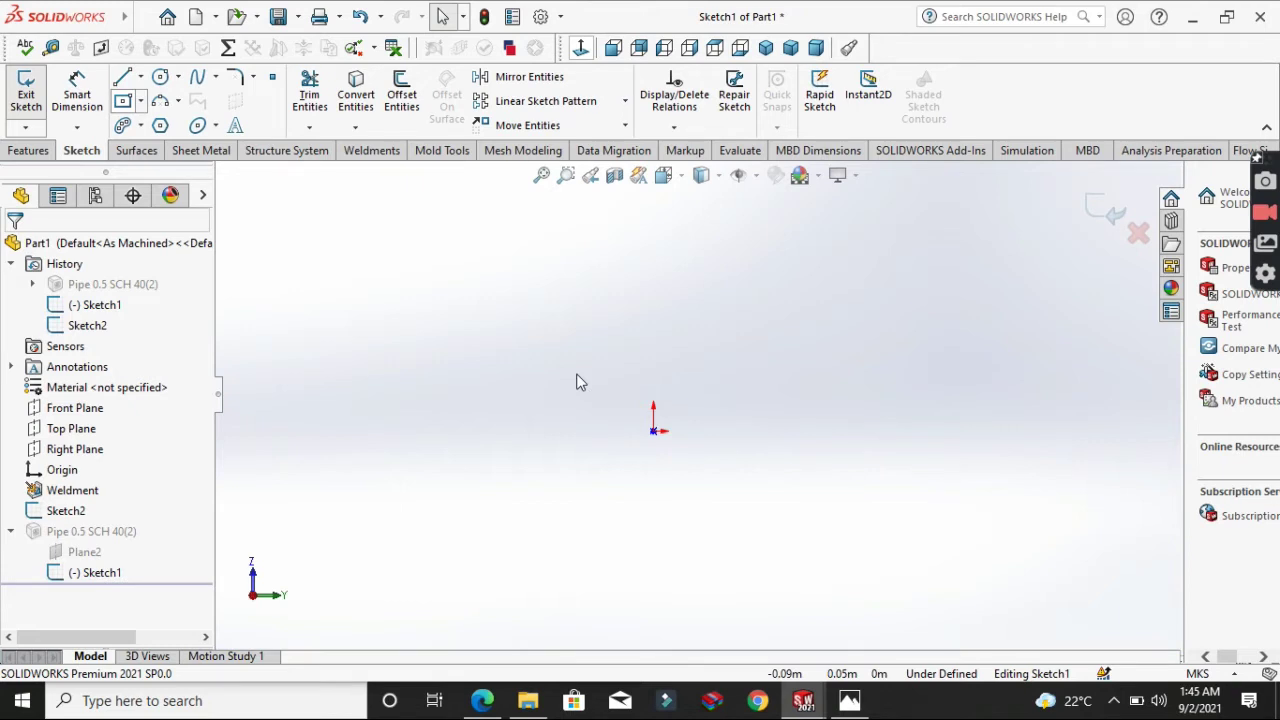
Sketch a center rectangle about 0.01 m wide and 0.02 m high, centred on the profile sketch's origin
{"action": "key", "text": "r"}
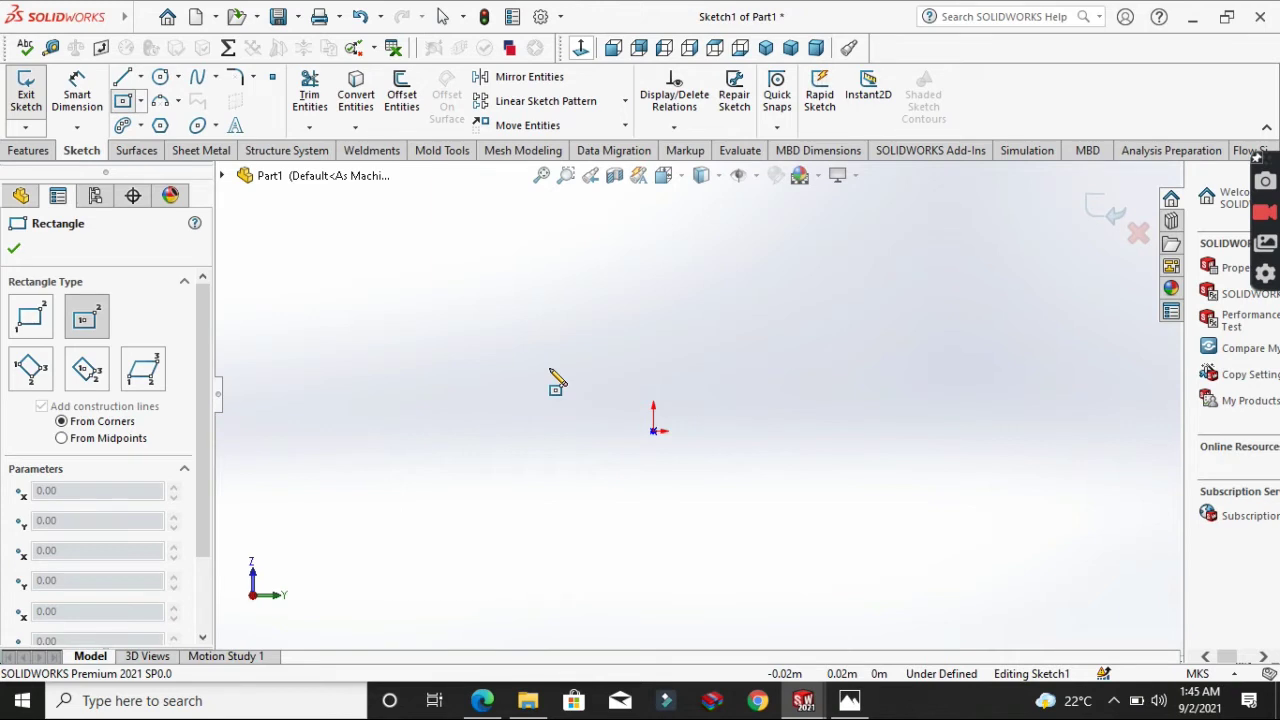
{"action": "left_click", "coordinate": [653, 430]}
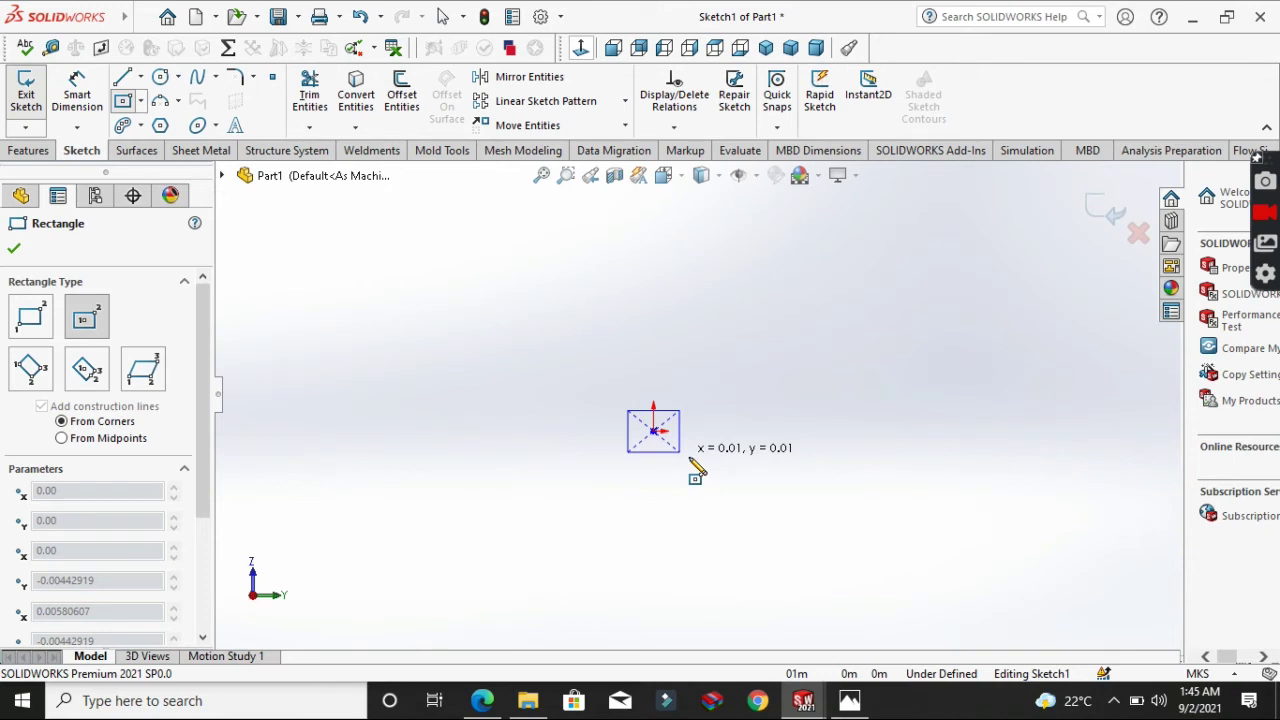
{"action": "left_click", "coordinate": [687, 473]}
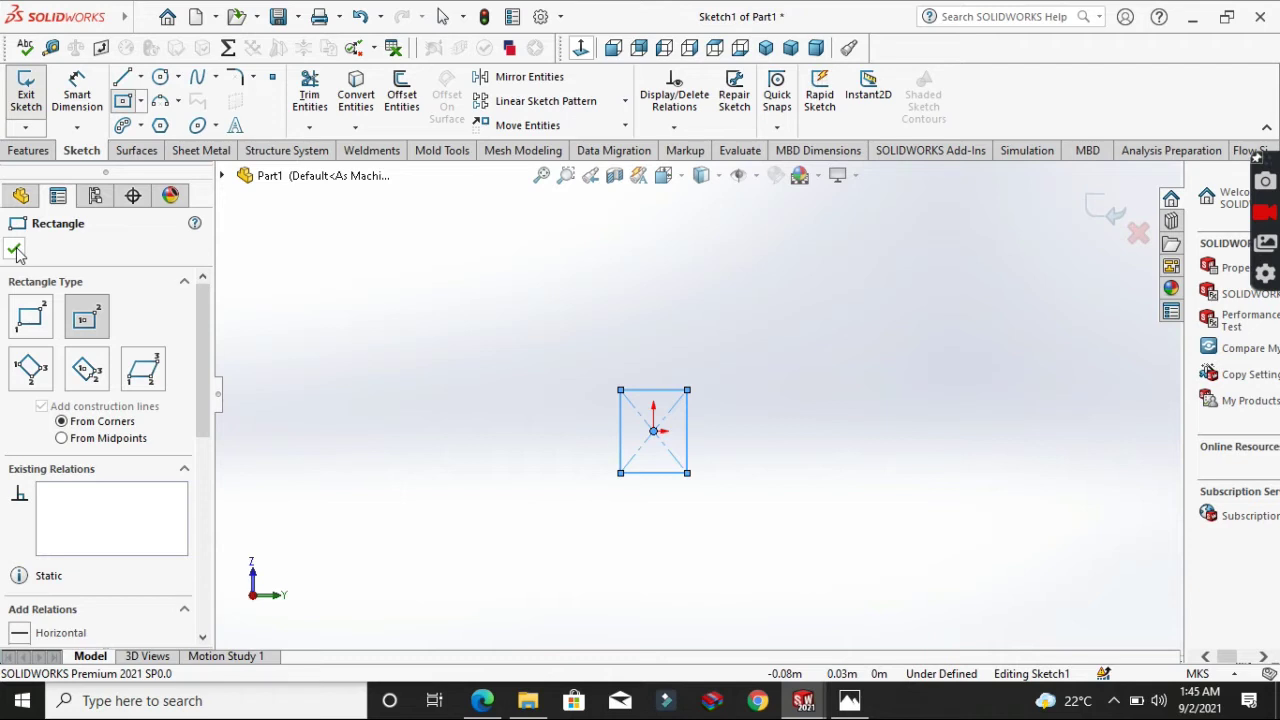
{"action": "left_click", "coordinate": [14, 250]}
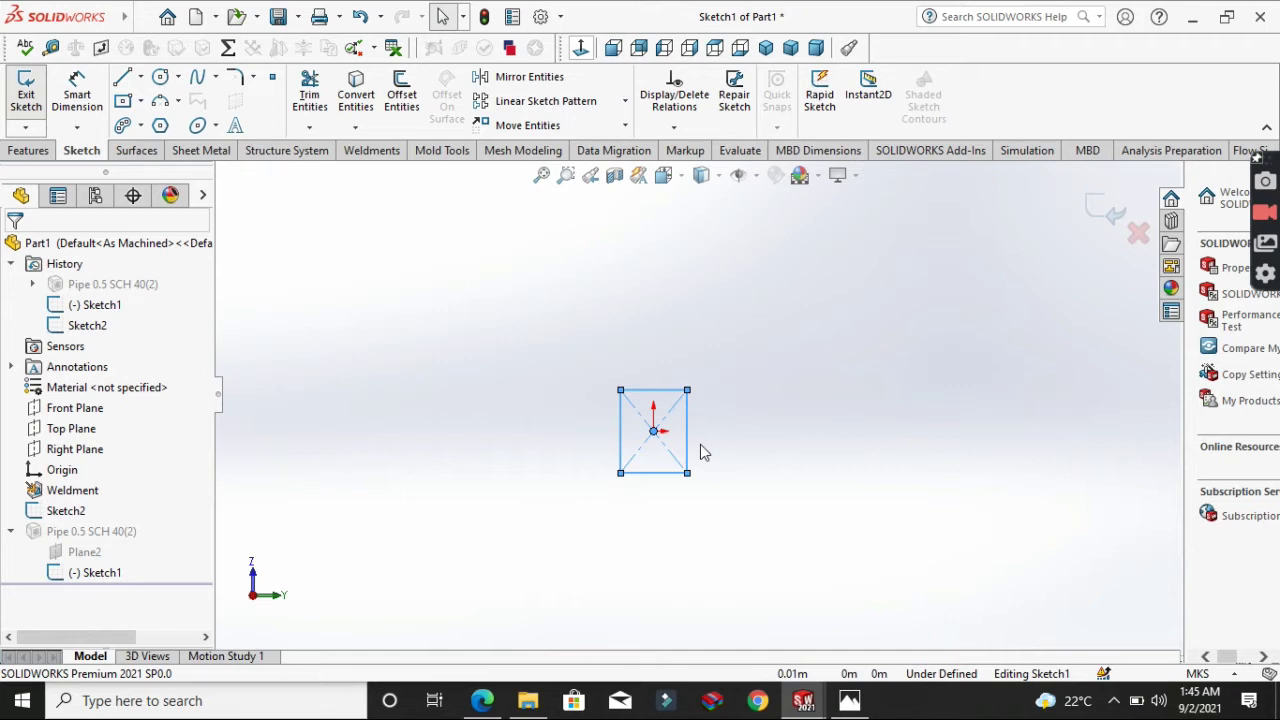
Dimension the profile rectangle's horizontal side and set its width to 0.8 m
{"action": "key", "text": "d"}
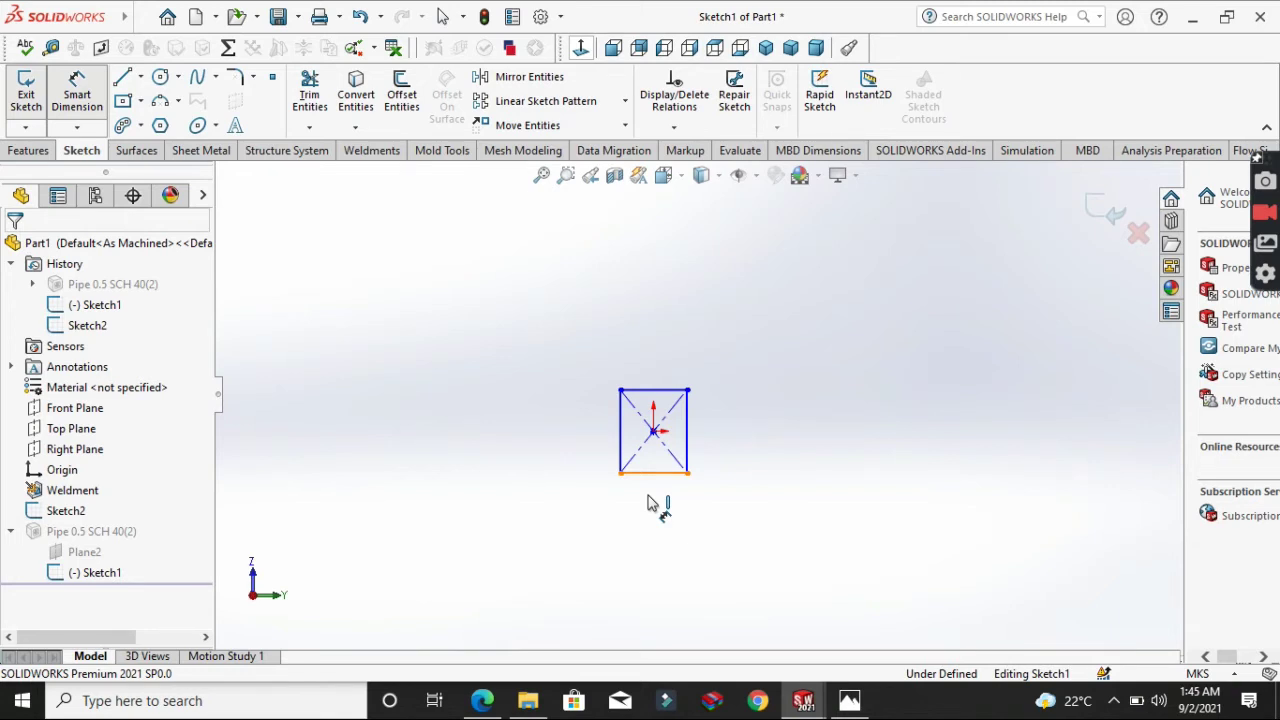
{"action": "left_click", "coordinate": [648, 497]}
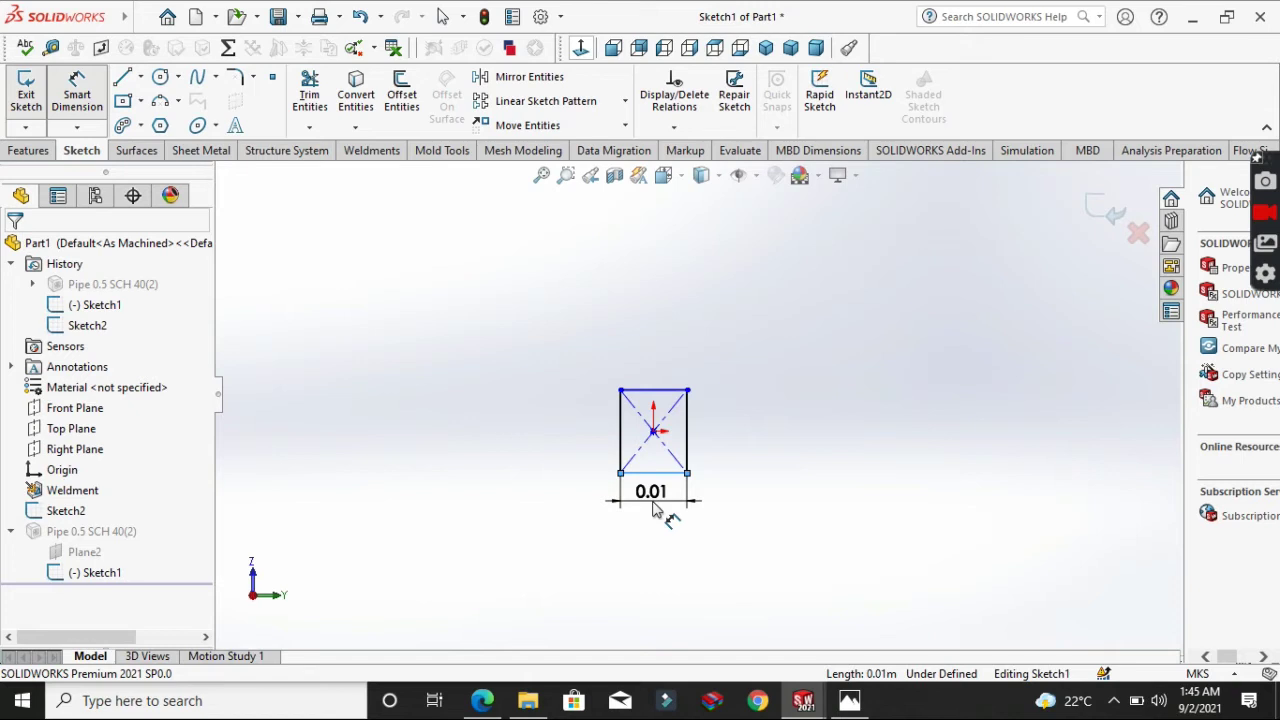
{"action": "left_click", "coordinate": [653, 509]}
{"action": "type", "text": "0.8"}
{"action": "key", "text": "Return"}
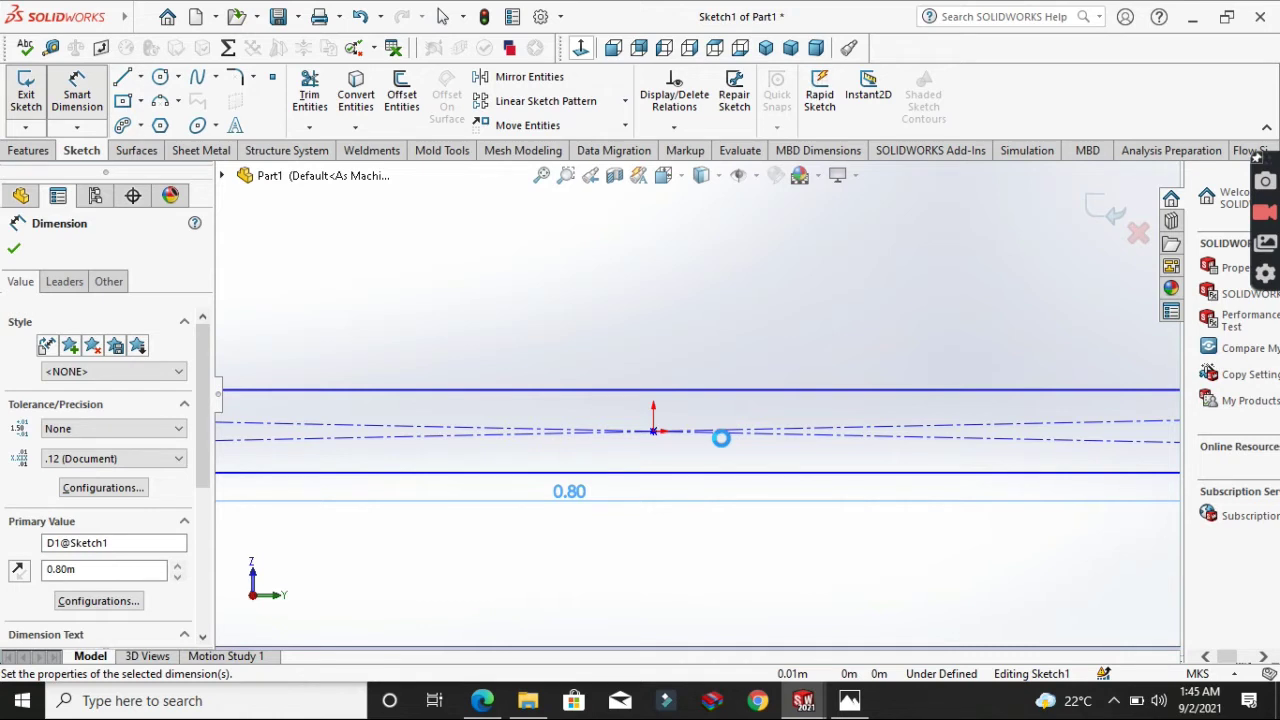
{"action": "left_click", "coordinate": [721, 438]}
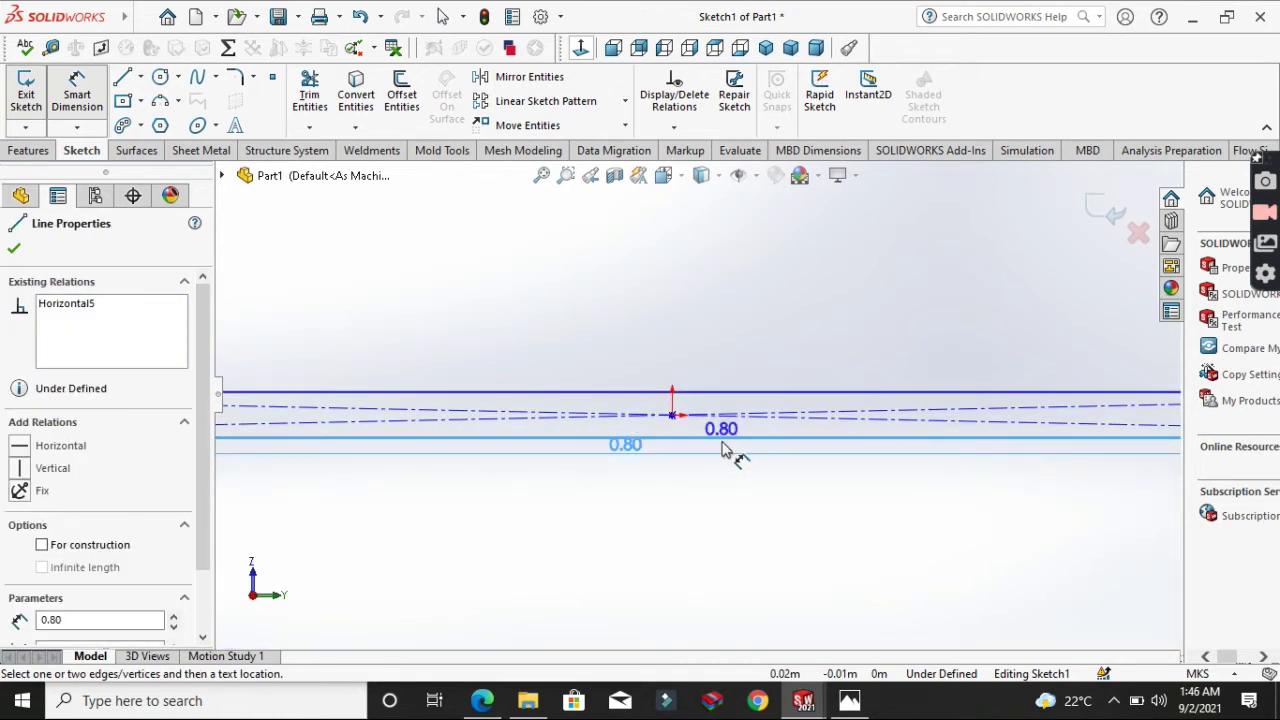
{"action": "key", "text": "Escape"}
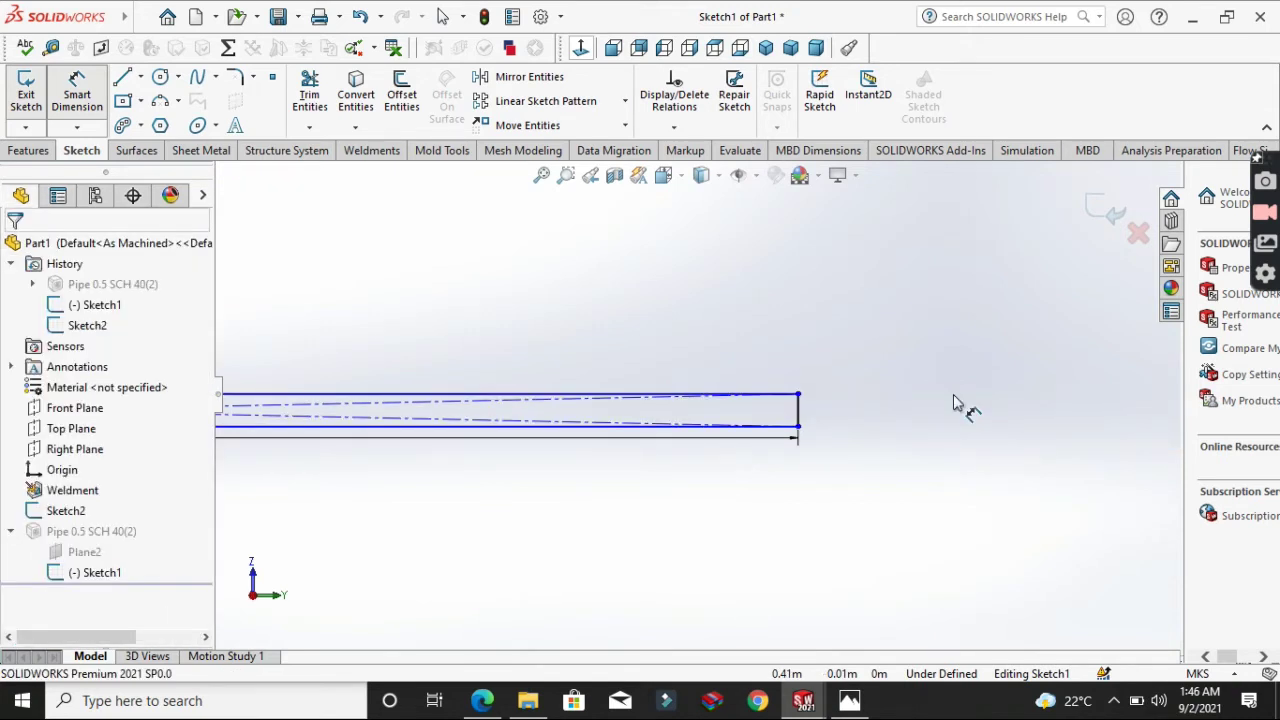
Dimension the rectangle's vertical side at 0.8 m and exit the sketch to rebuild the beam with the square profile
{"action": "left_click", "coordinate": [797, 412]}
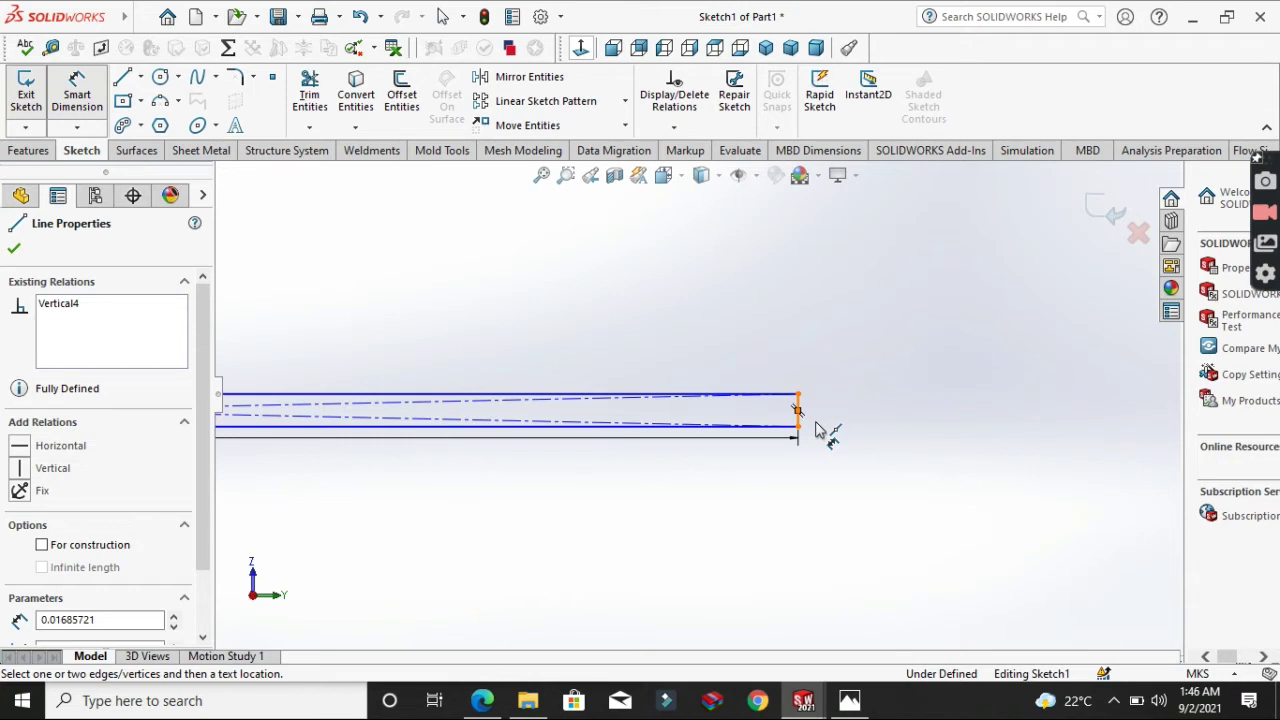
{"action": "left_click", "coordinate": [814, 424]}
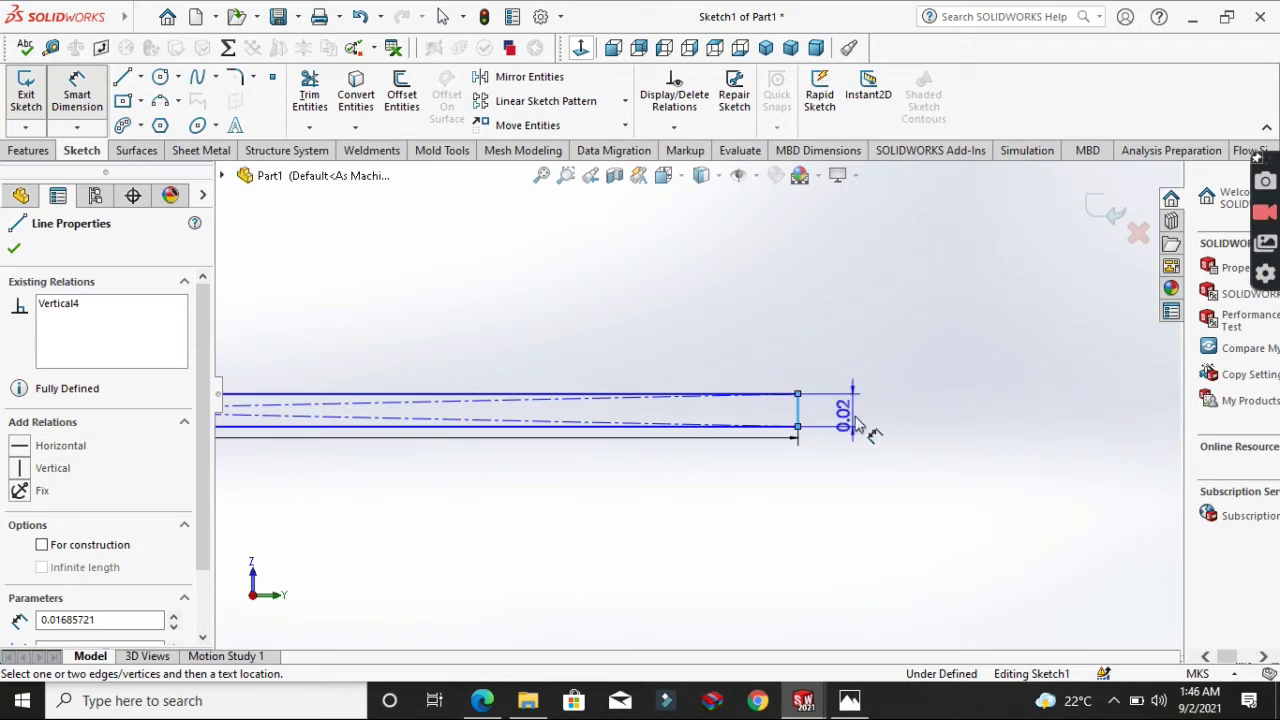
{"action": "left_click", "coordinate": [855, 422]}
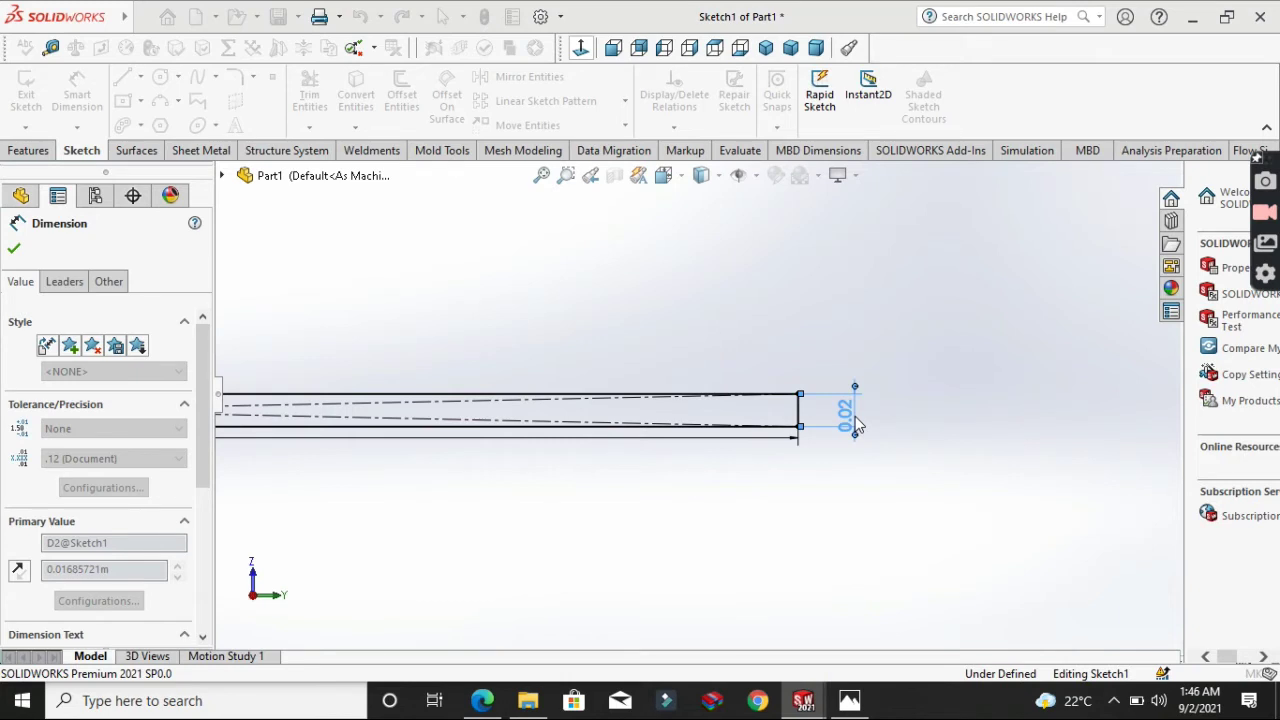
{"action": "key", "text": "Return"}
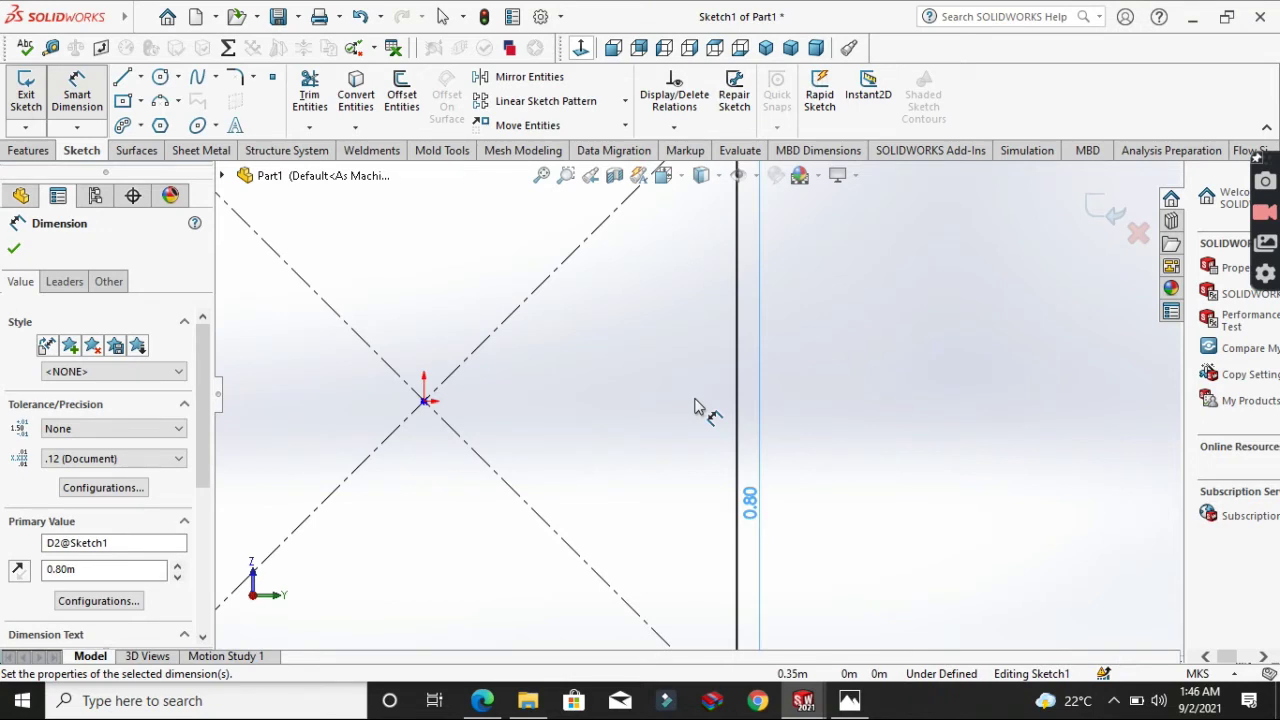
{"action": "key", "text": "f"}
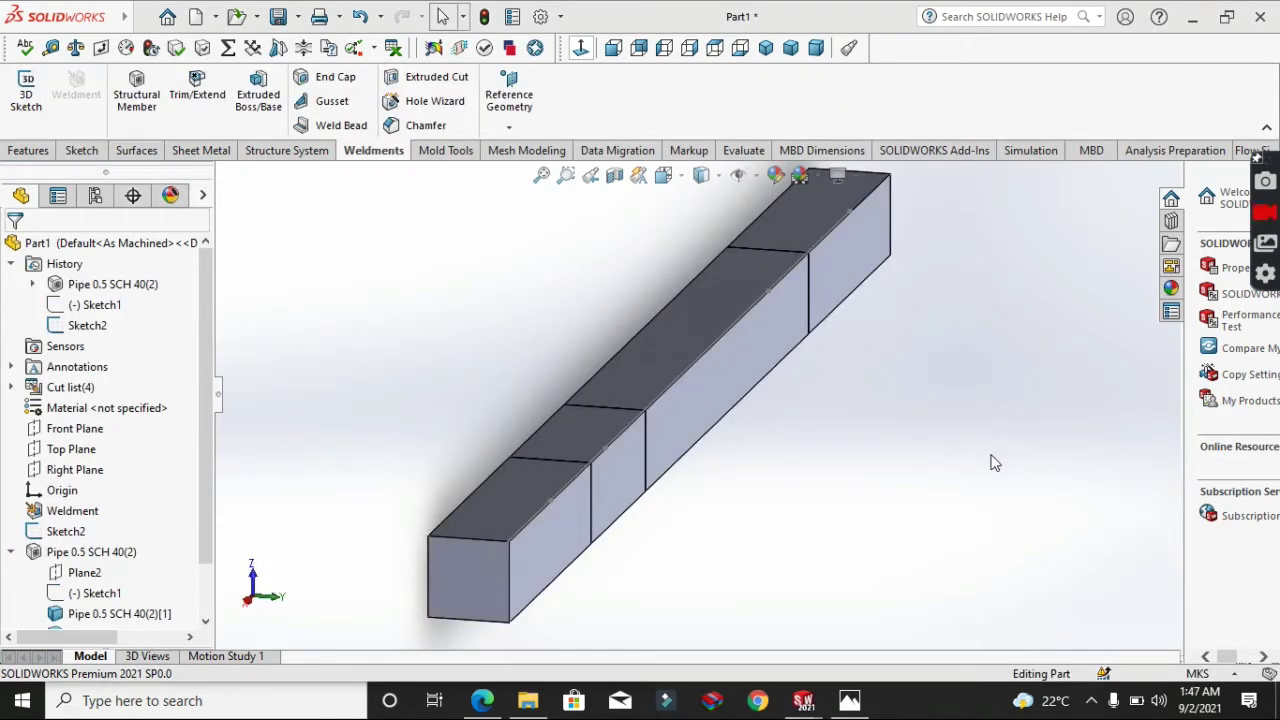
Examine the rebuilt beam and its four segments from several angles
{"action": "right_click", "coordinate": [996, 463]}
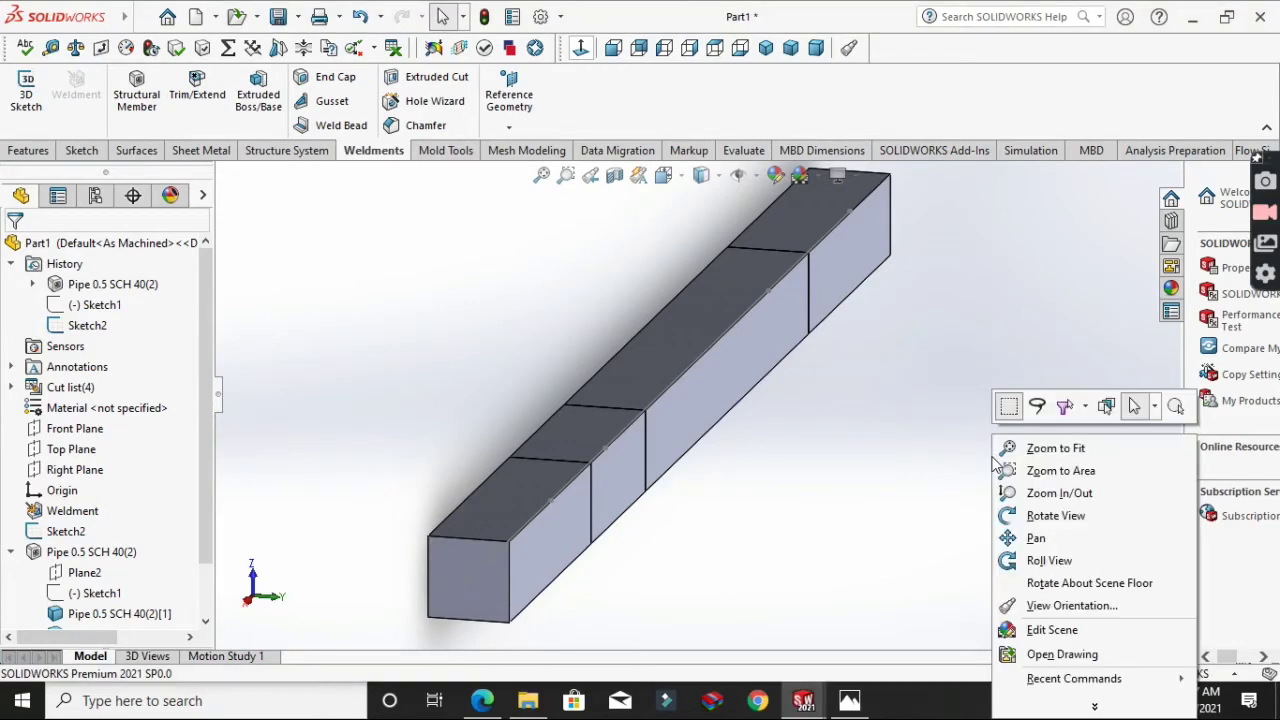
{"action": "left_click", "coordinate": [1048, 516]}
{"action": "left_click_drag", "start_coordinate": [977, 391], "coordinate": [880, 429]}
{"action": "scroll", "coordinate": [623, 400], "scroll_direction": "up", "scroll_amount": 3}
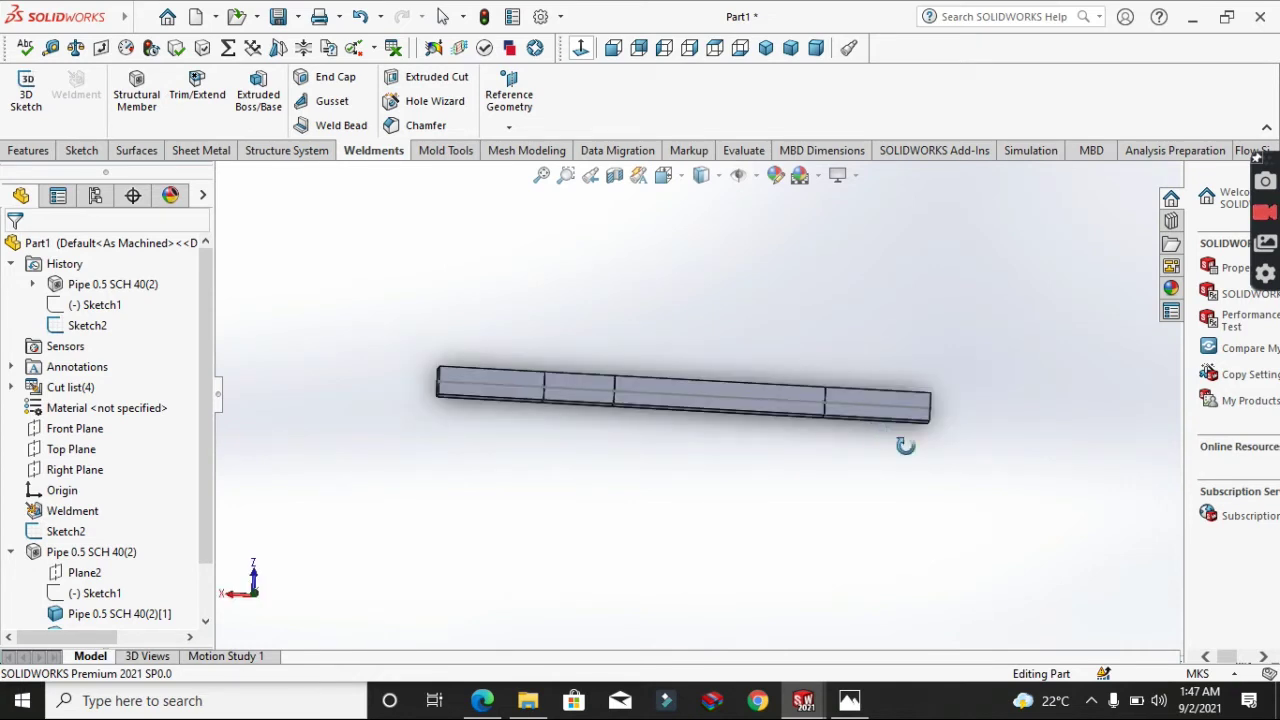
{"action": "left_click_drag", "start_coordinate": [905, 445], "coordinate": [886, 454]}
{"action": "left_click_drag", "start_coordinate": [860, 394], "coordinate": [874, 386]}
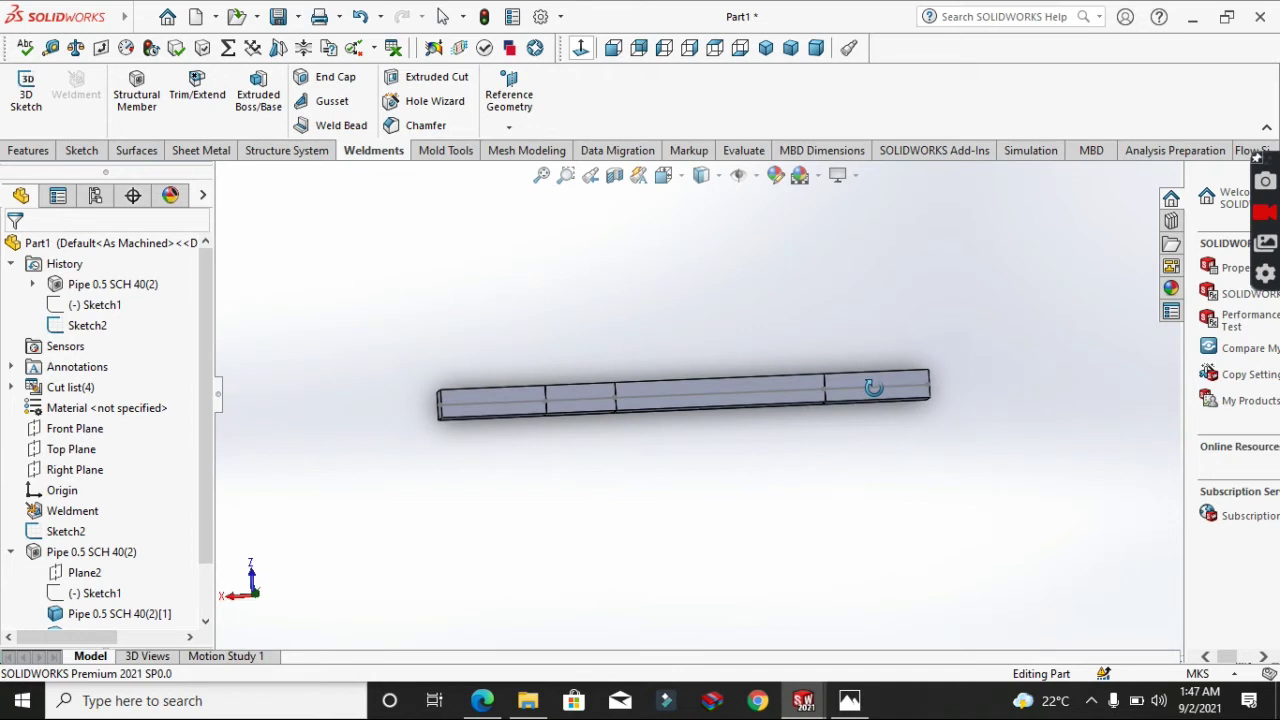
{"action": "left_click_drag", "start_coordinate": [873, 387], "coordinate": [889, 378]}
{"action": "right_click", "coordinate": [889, 378]}
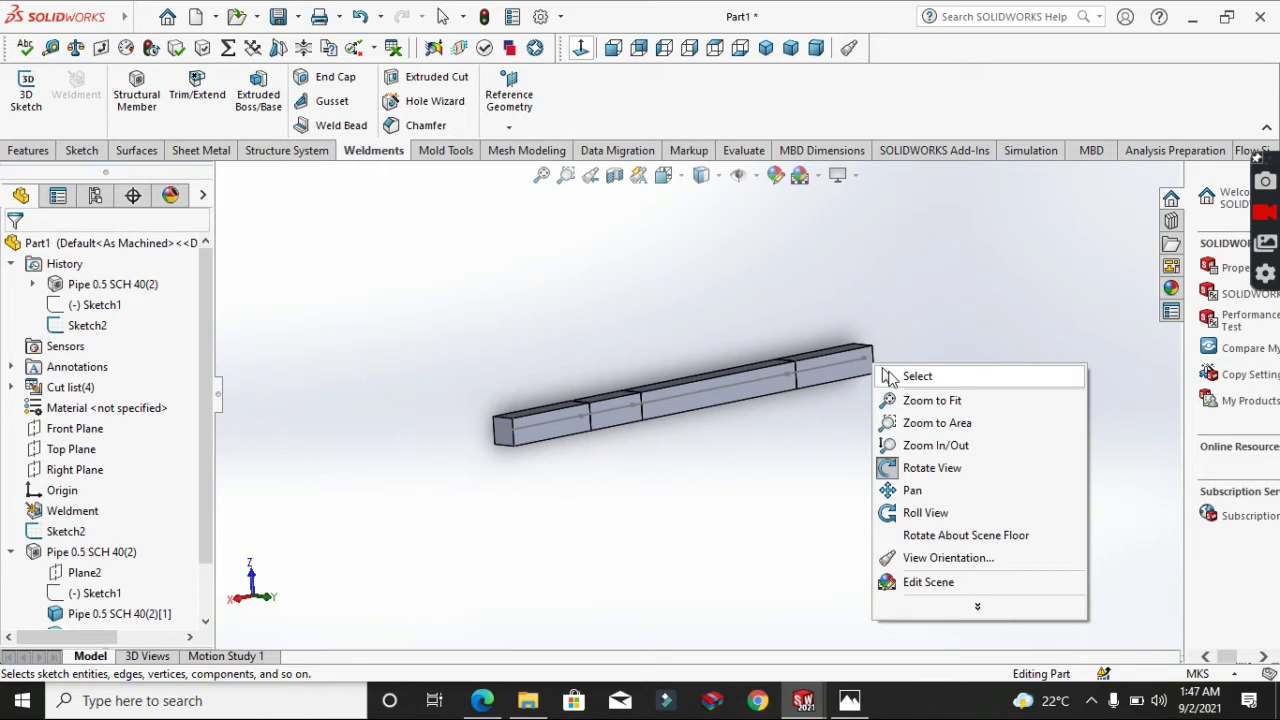
Create a new static simulation study named "stress analysis"
{"action": "left_click", "coordinate": [1030, 150]}
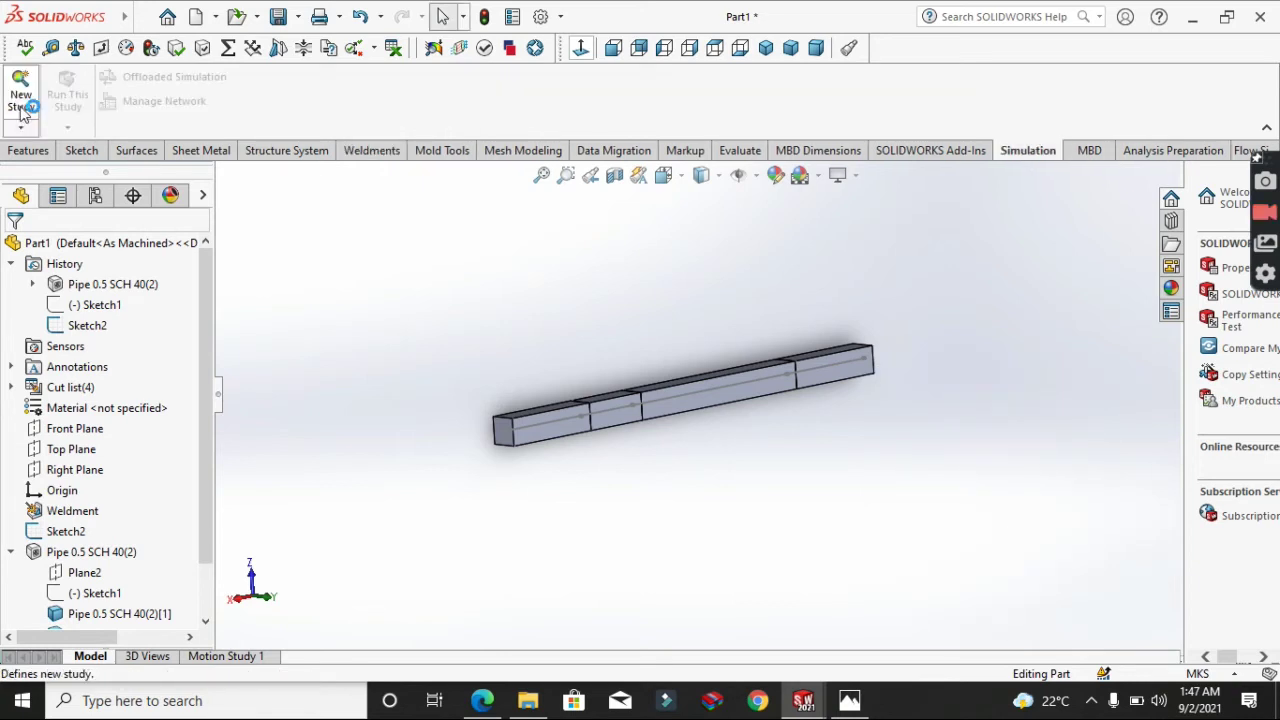
{"action": "left_click", "coordinate": [21, 100]}
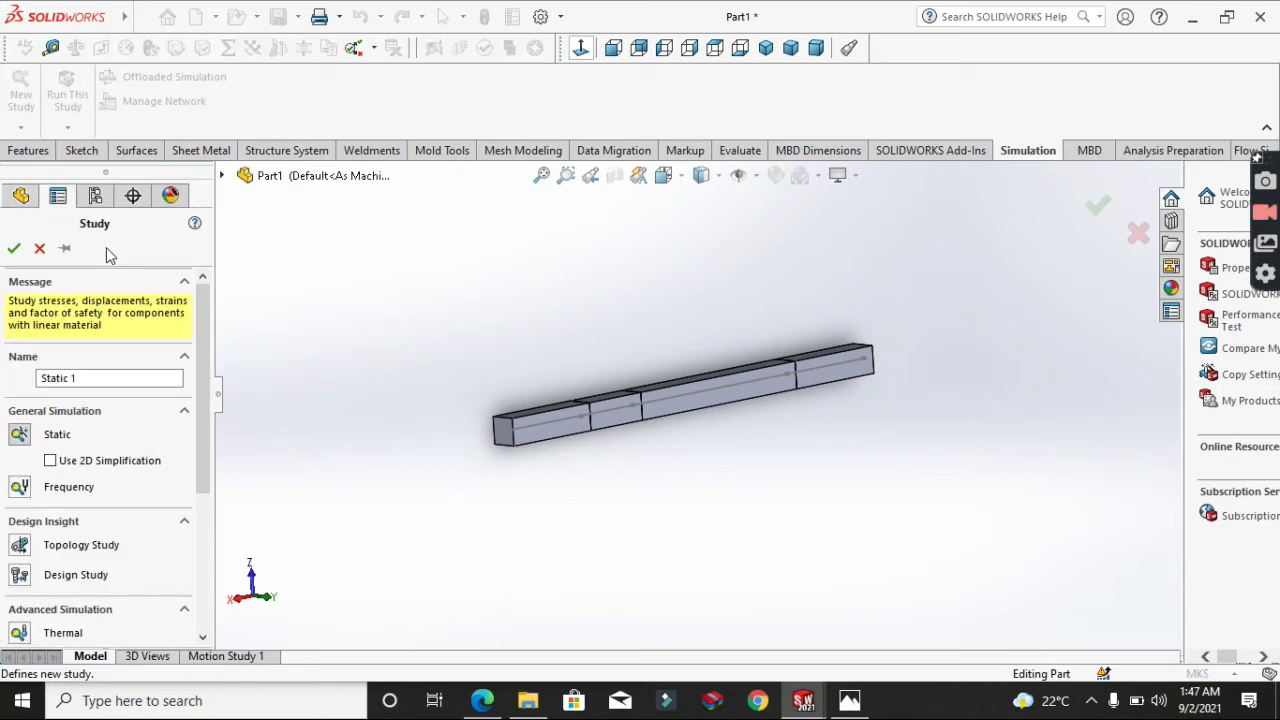
{"action": "type", "text": "stre"}
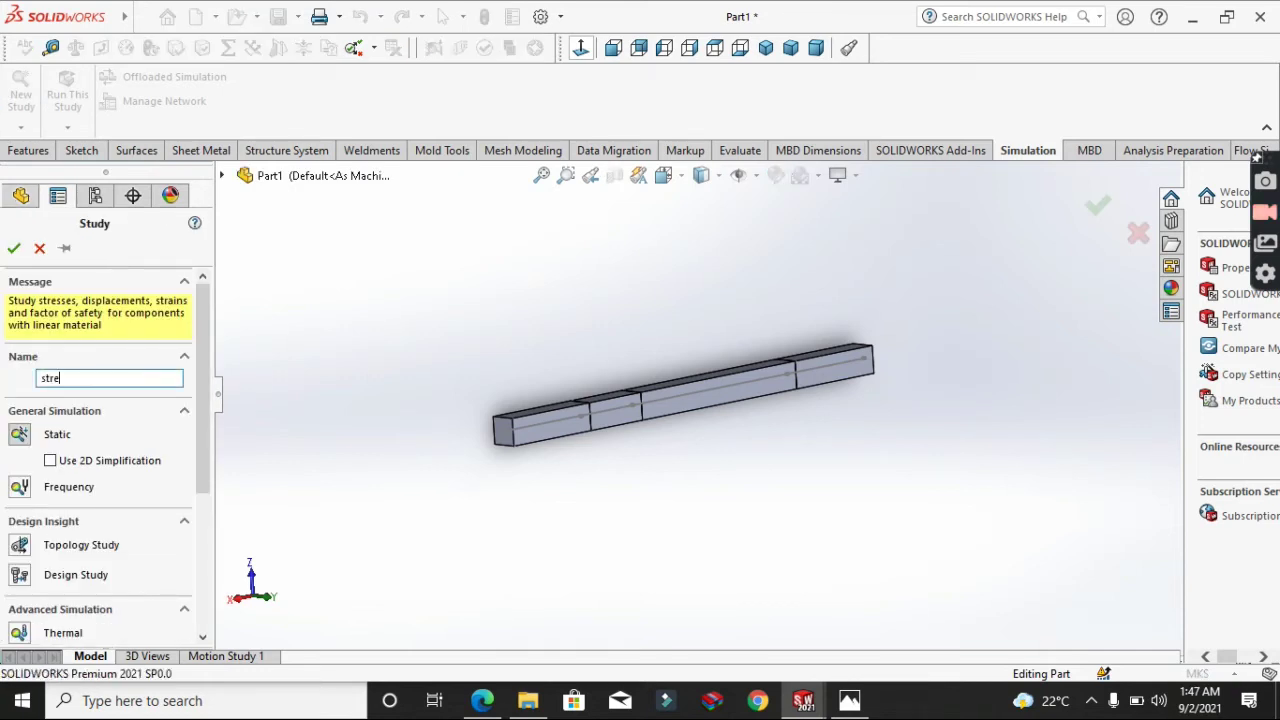
{"action": "type", "text": "ss analysis"}
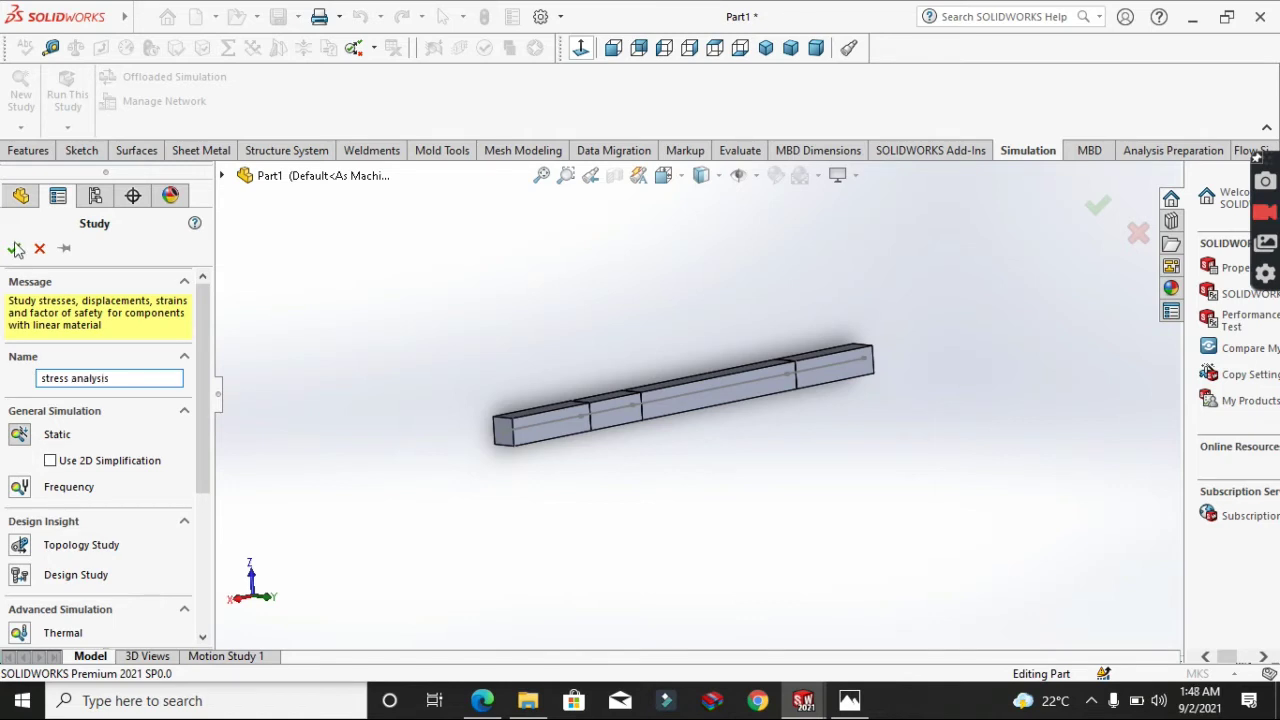
{"action": "left_click", "coordinate": [15, 248]}
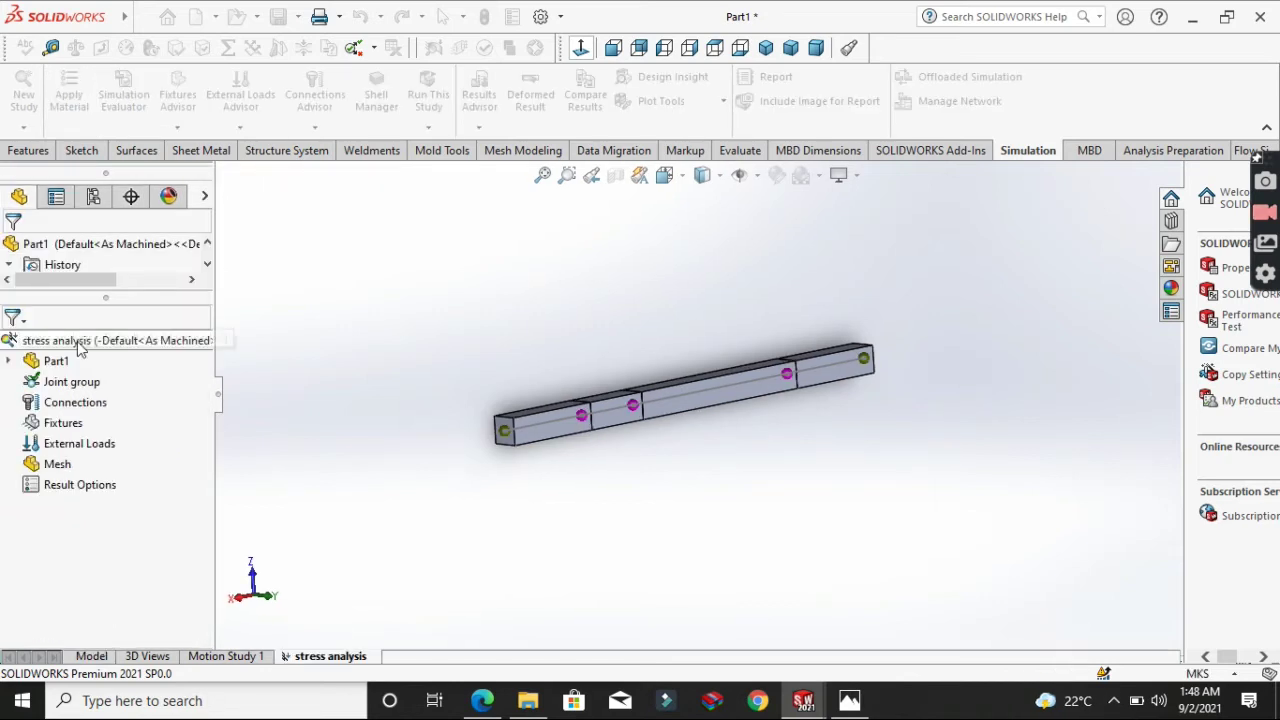
Apply the Alloy Steel material to all bodies of the beam in the study
{"action": "right_click", "coordinate": [80, 344]}
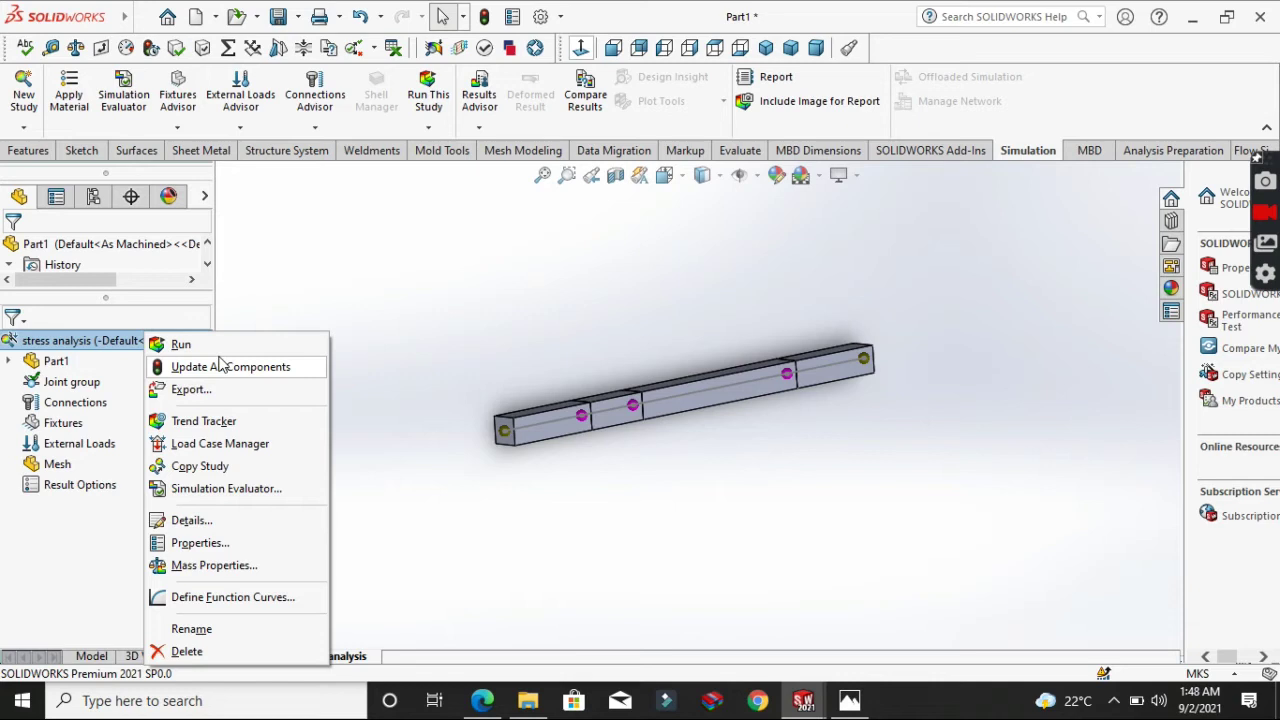
{"action": "right_click", "coordinate": [55, 362]}
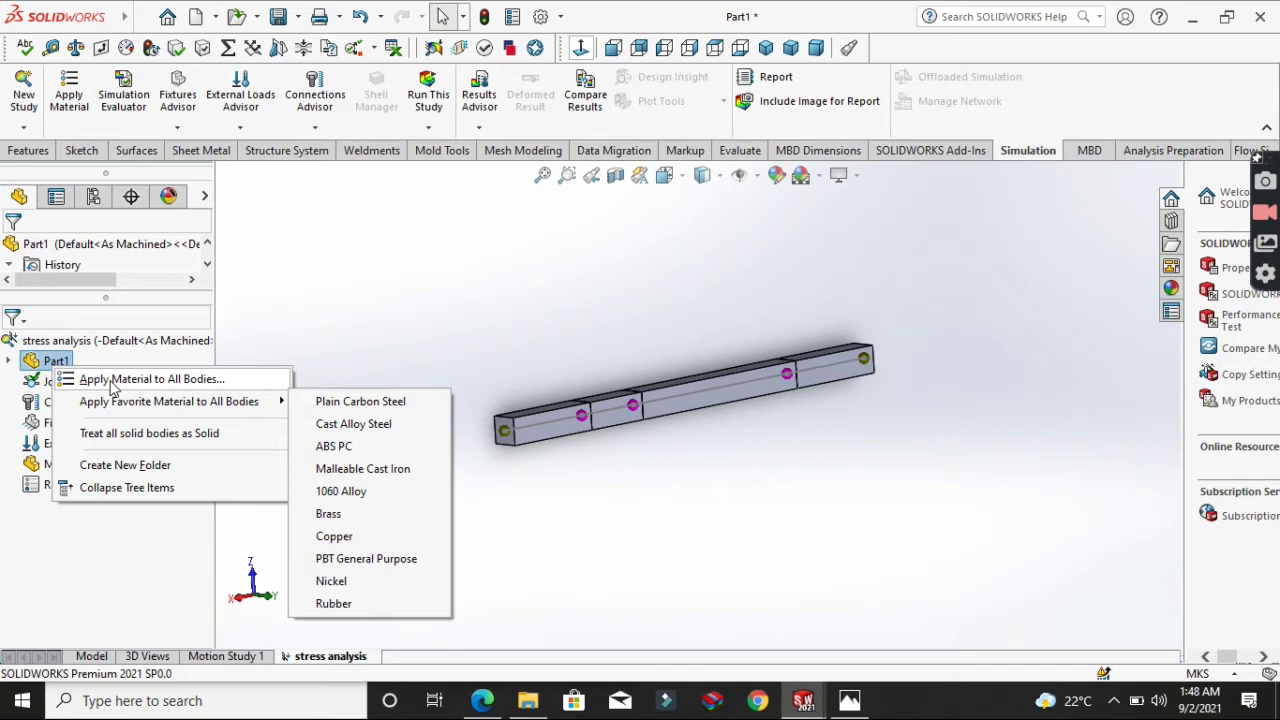
{"action": "left_click", "coordinate": [115, 381]}
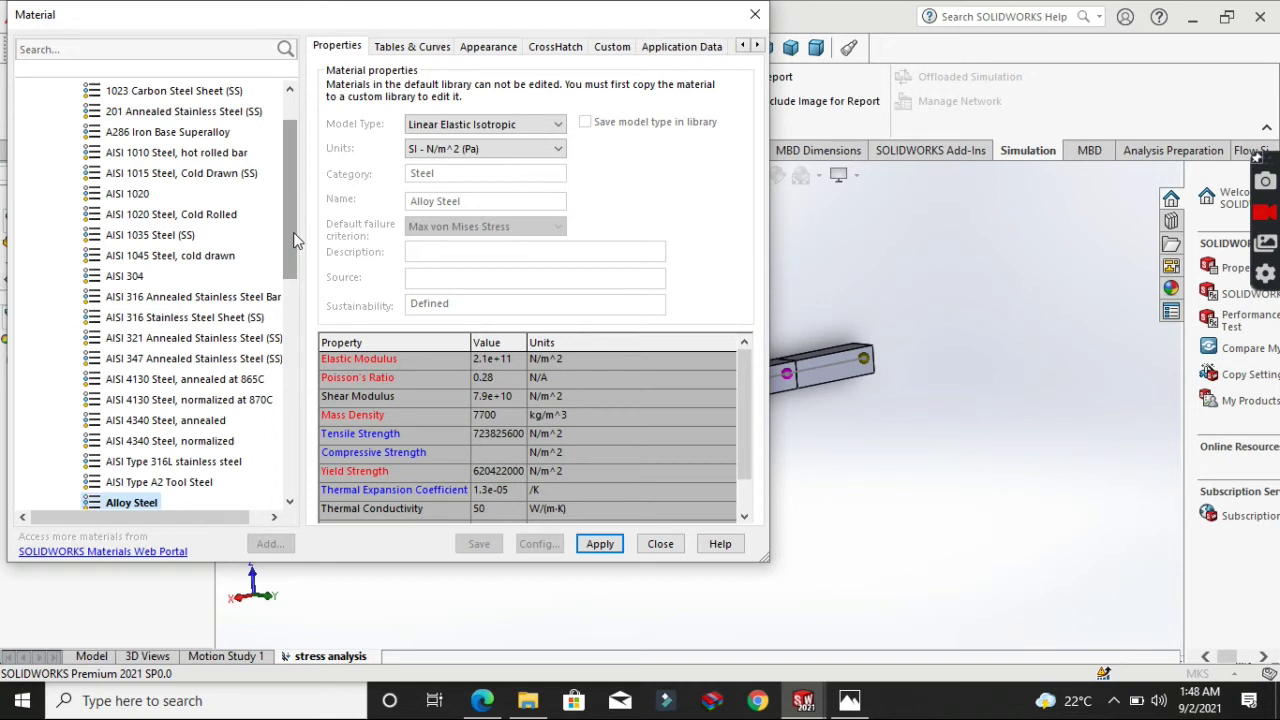
{"action": "scroll", "coordinate": [293, 232], "scroll_direction": "down", "scroll_amount": 6}
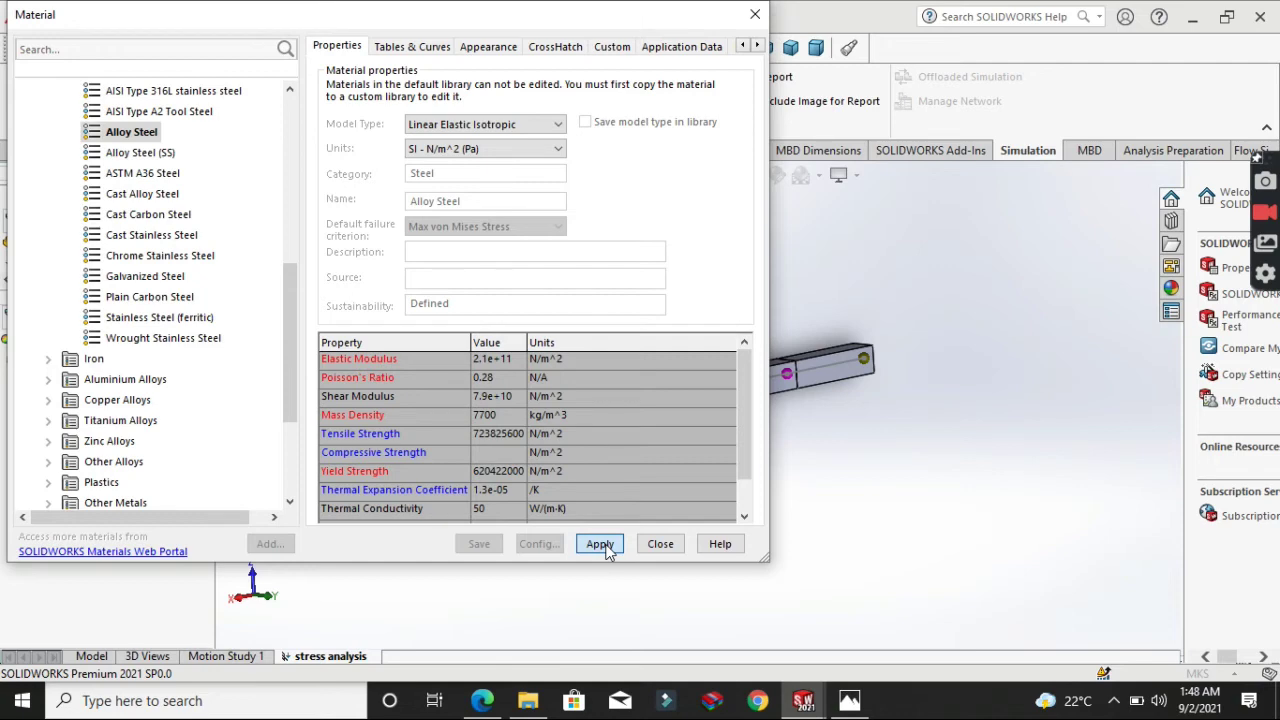
{"action": "left_click", "coordinate": [601, 545]}
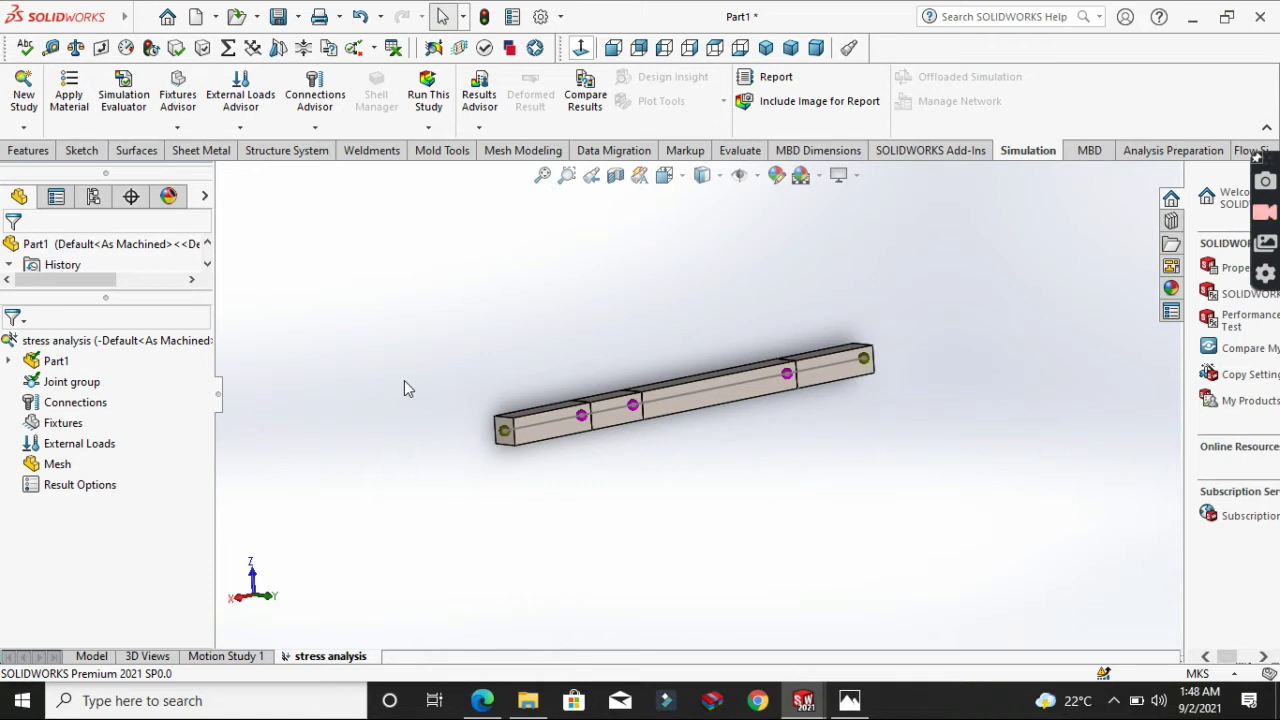
Define a Fixed Geometry fixture on the two end joints of the beam, checking the supports in the problem-sheet image
{"action": "right_click", "coordinate": [68, 424]}
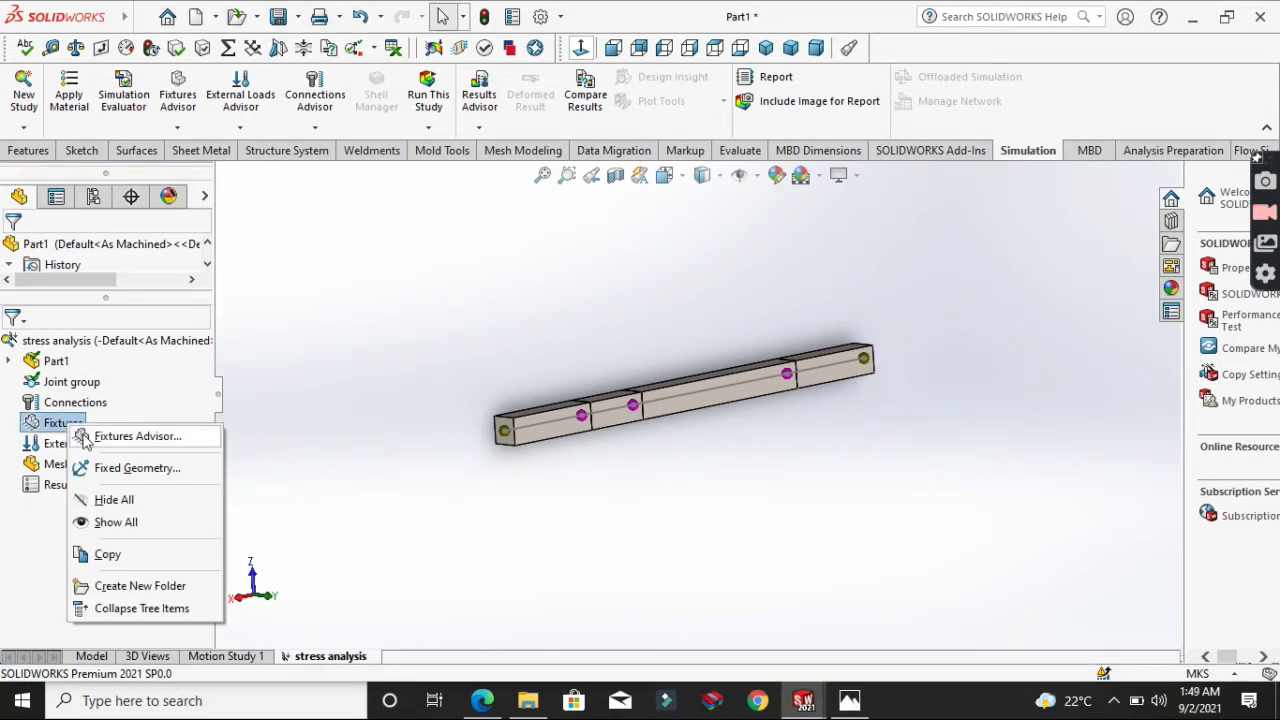
{"action": "left_click", "coordinate": [91, 472]}
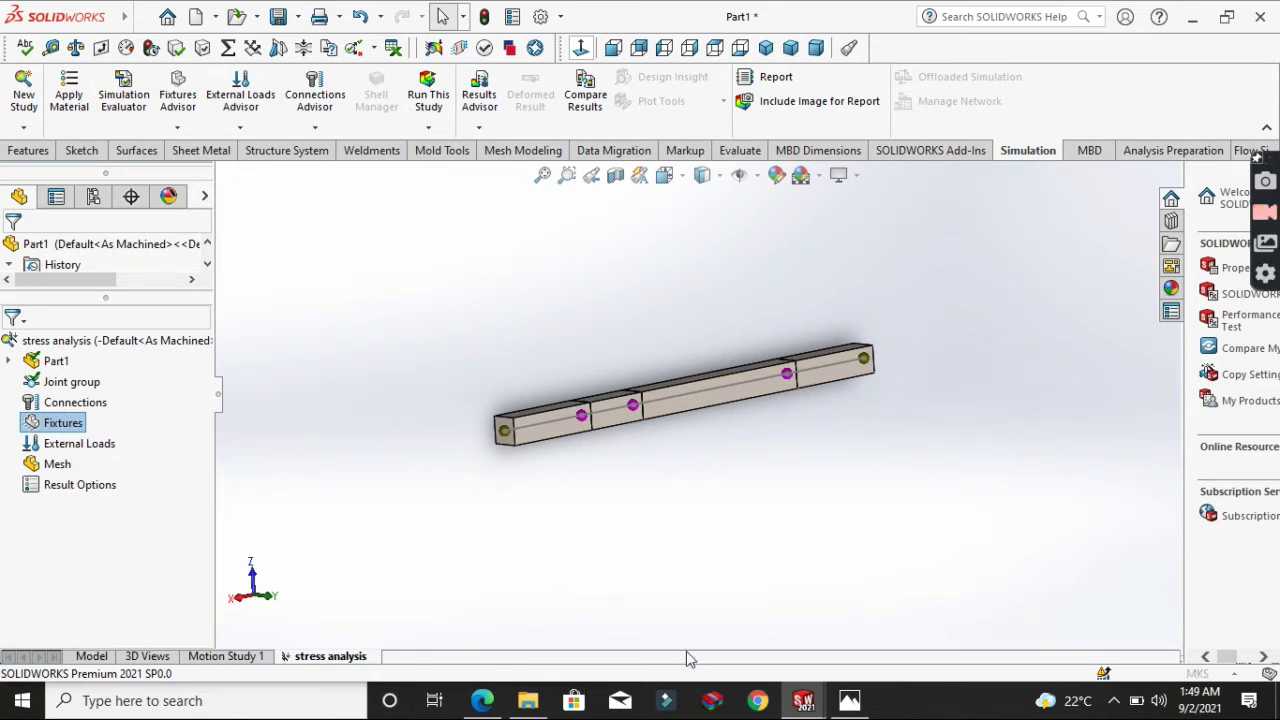
{"action": "left_click", "coordinate": [849, 701]}
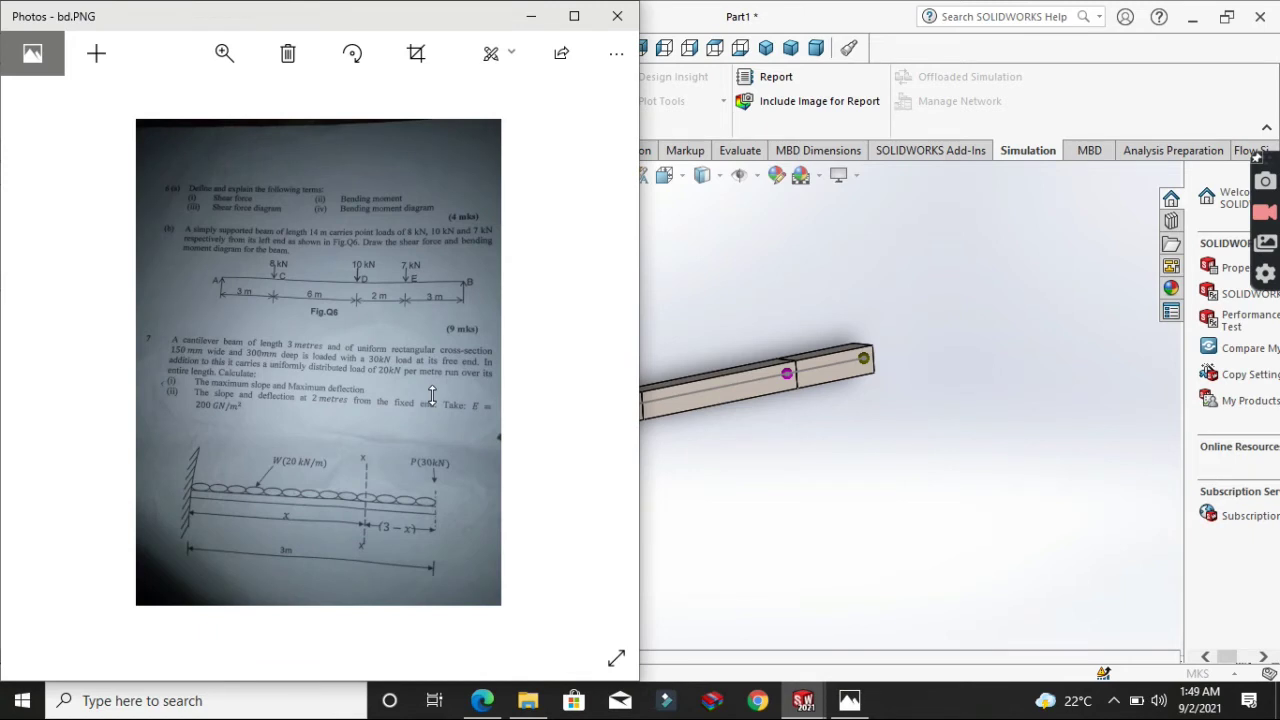
{"action": "key", "text": "alt+Tab"}
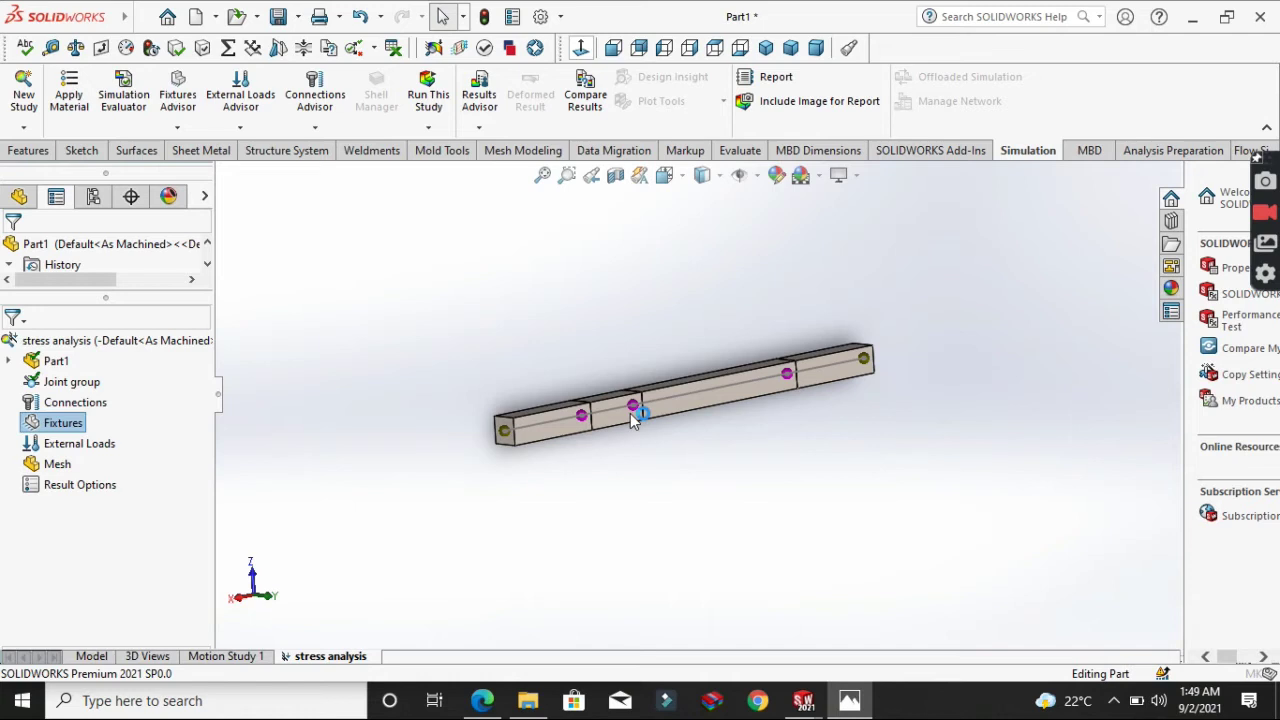
{"action": "key", "text": "alt+Tab"}
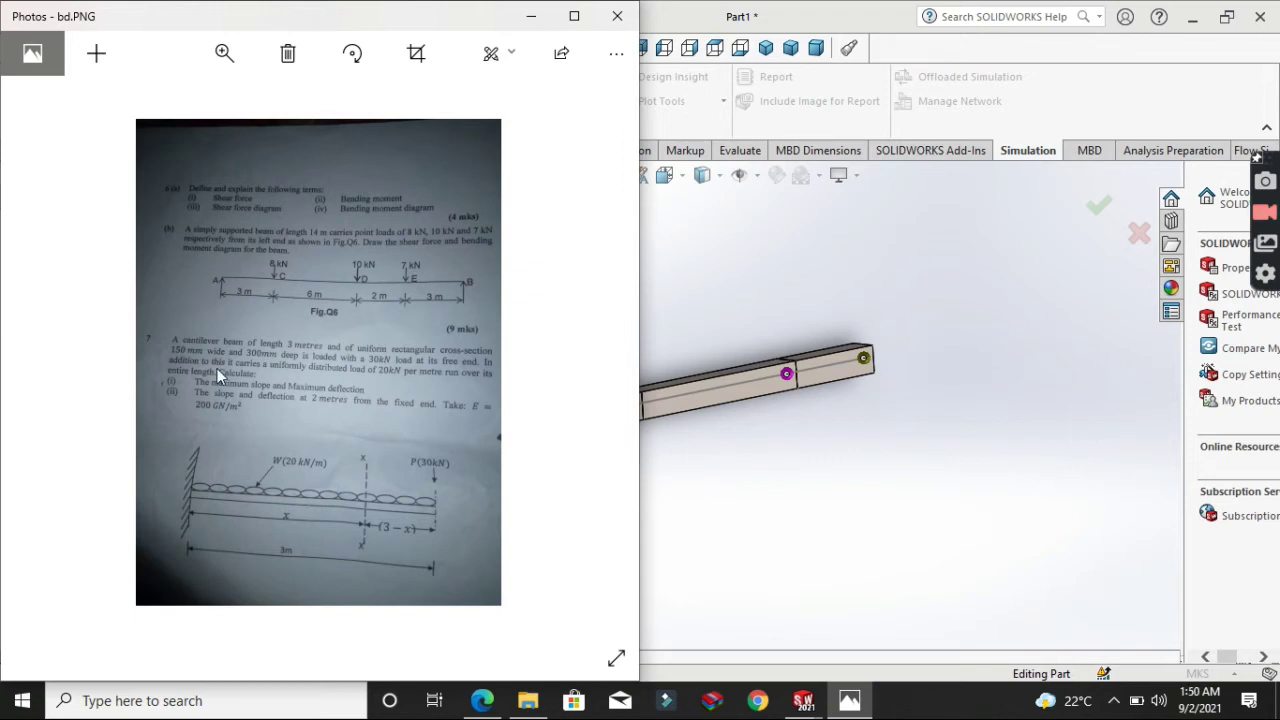
{"action": "key", "text": "alt+Tab"}
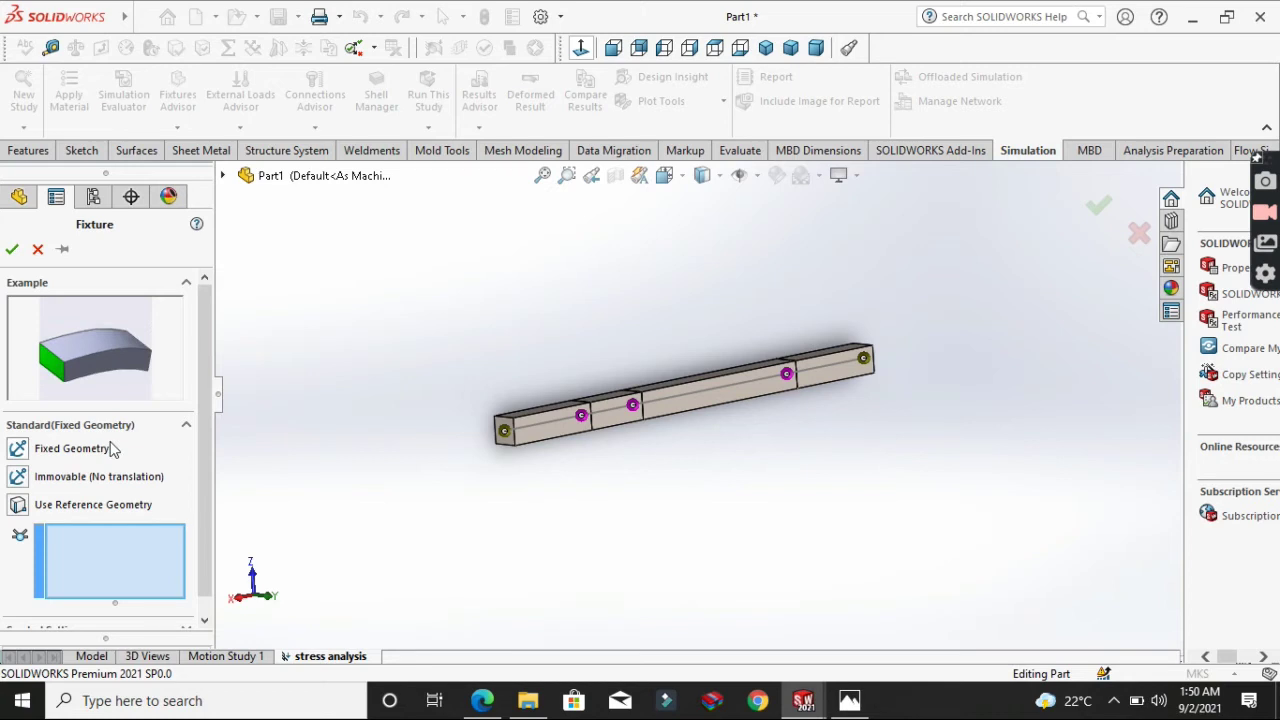
{"action": "left_click", "coordinate": [505, 435]}
{"action": "middle_click_drag", "start_coordinate": [520, 430], "coordinate": [905, 340]}
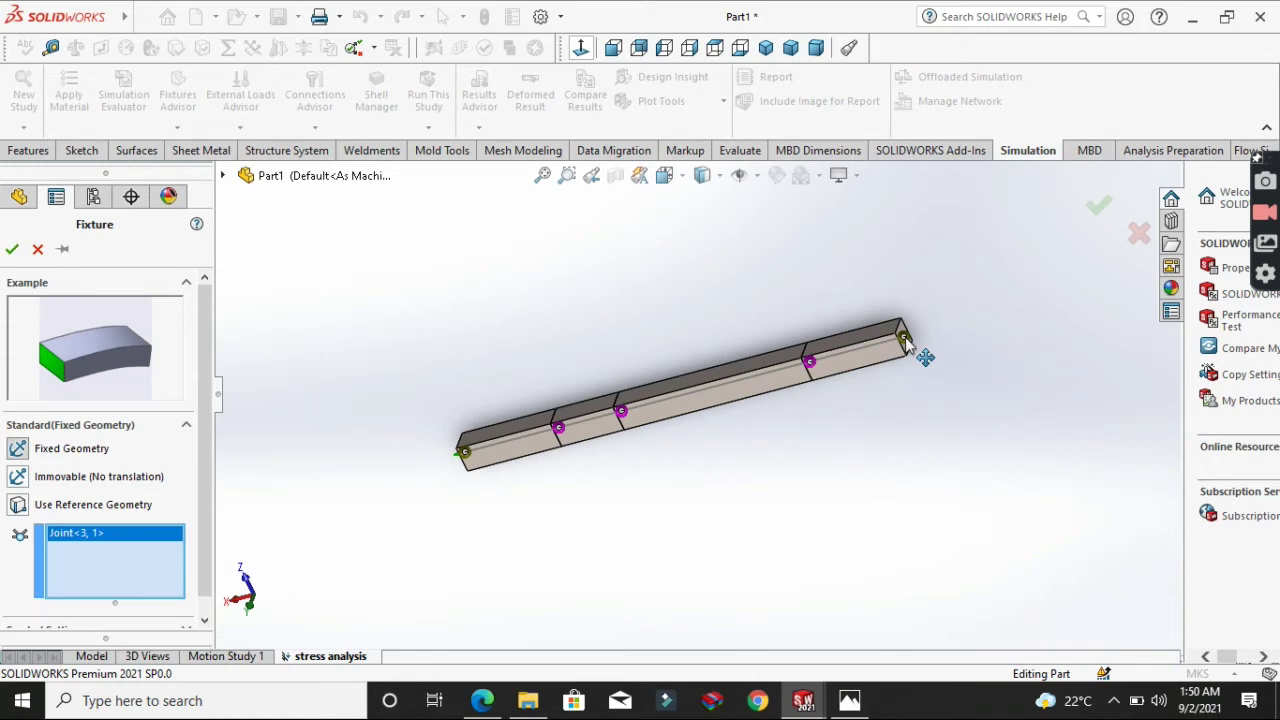
{"action": "left_click", "coordinate": [904, 338]}
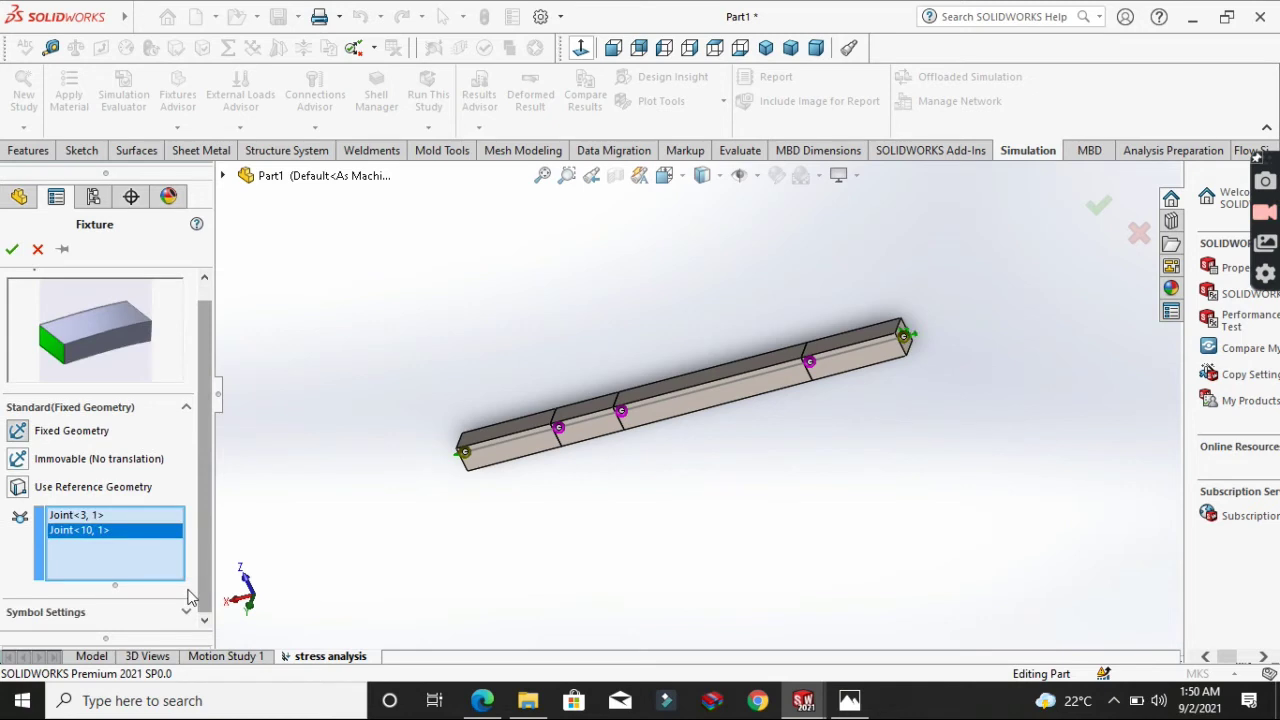
Set the fixture's symbol size to 300 and accept the fixture
{"action": "left_click", "coordinate": [186, 611]}
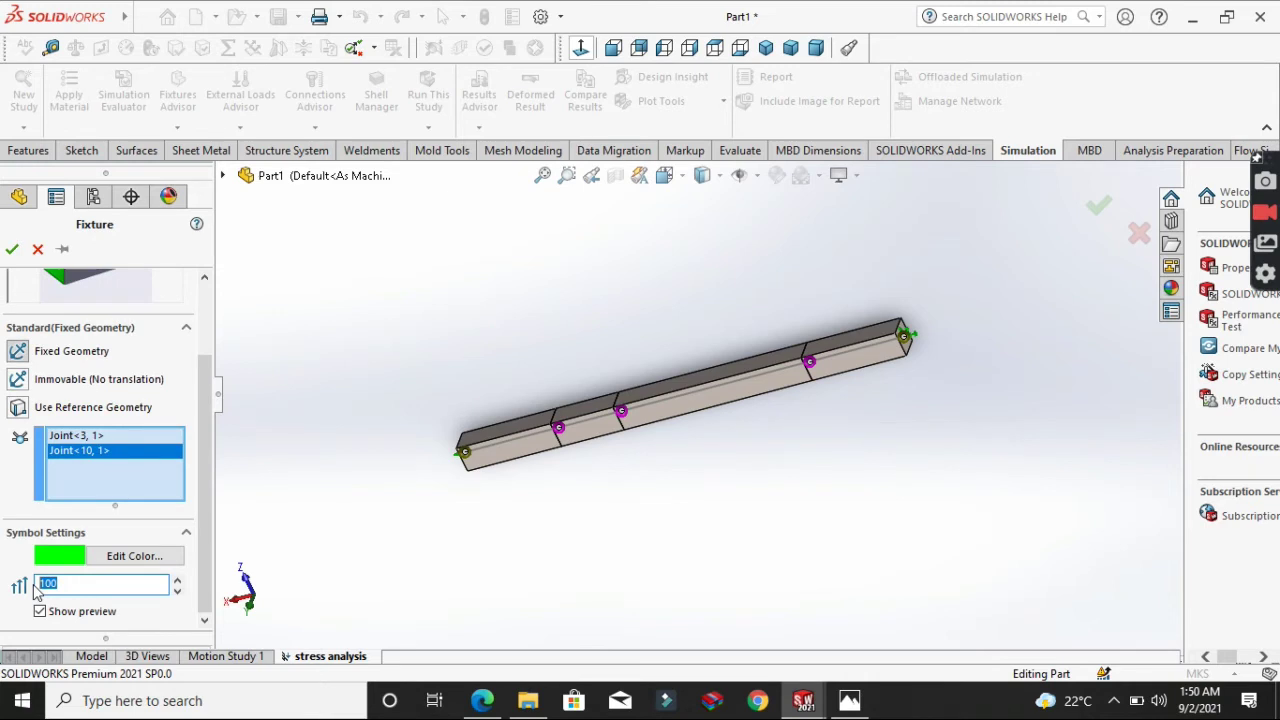
{"action": "type", "text": "300"}
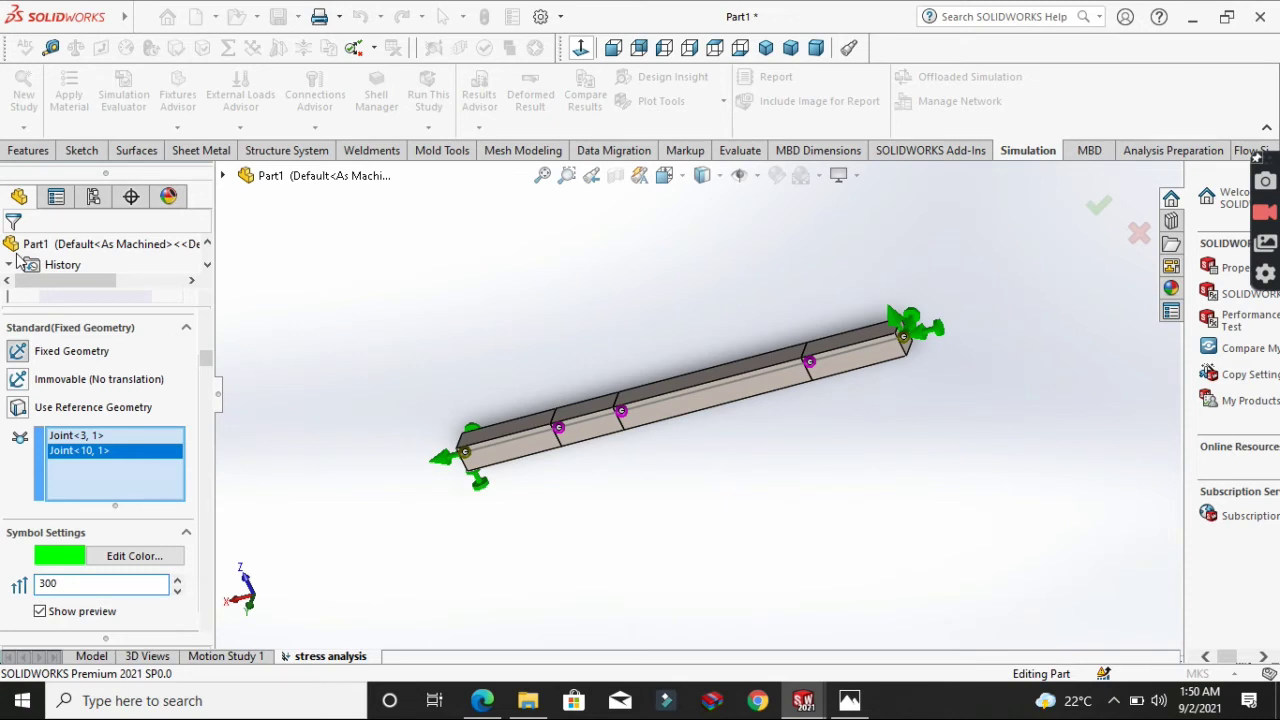
{"action": "key", "text": "Return"}
Define an 8000 N vertical force on the joint between the 3 m and 6 m segments, with the Front Plane as direction reference
{"action": "right_click", "coordinate": [90, 465]}
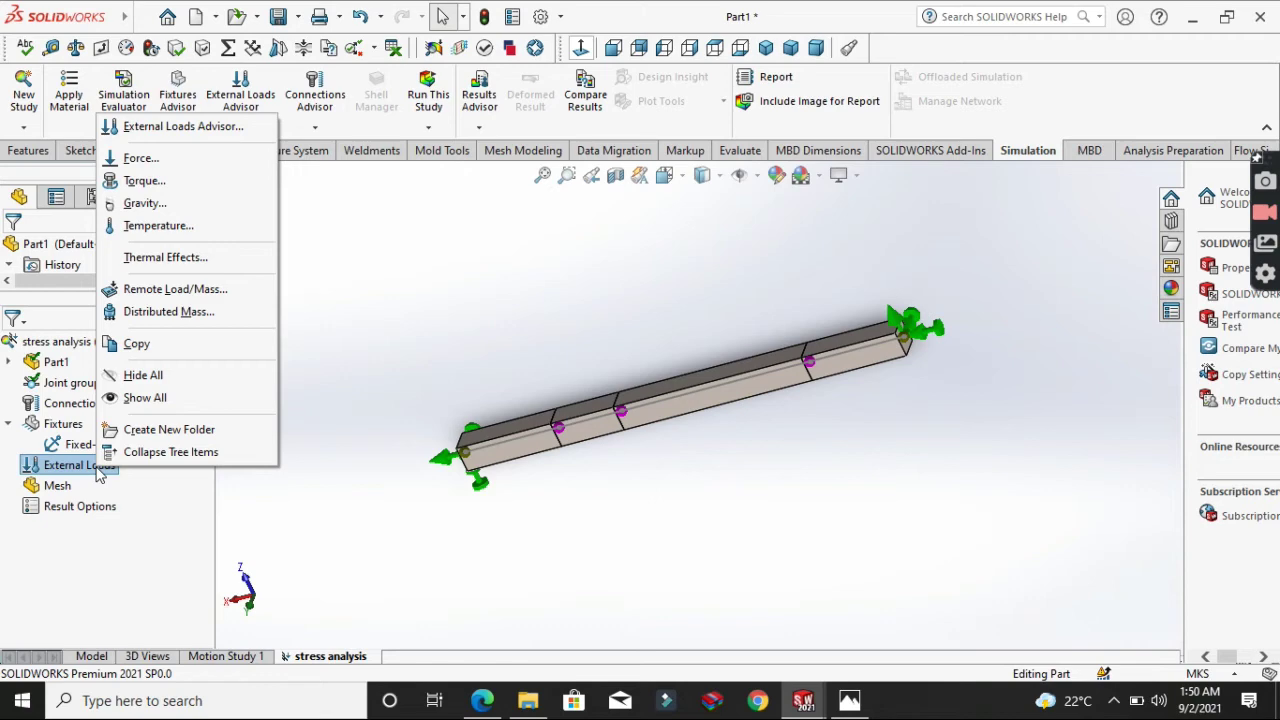
{"action": "left_click", "coordinate": [665, 176]}
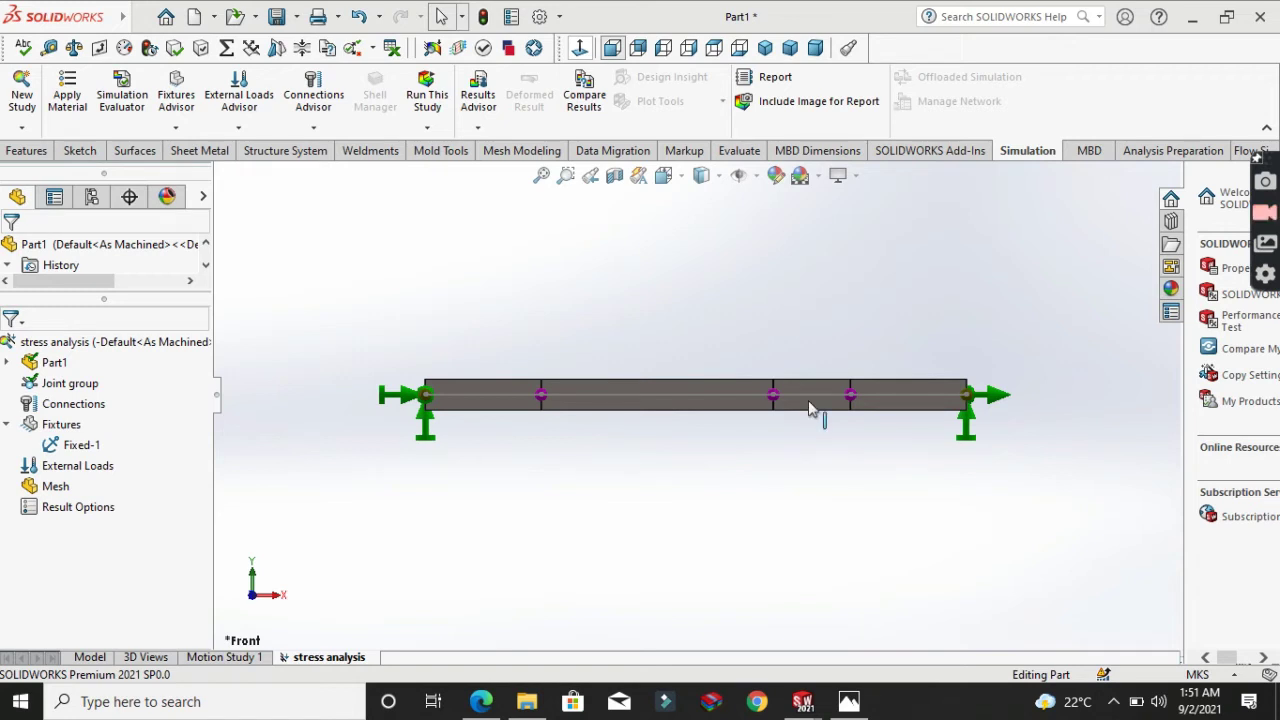
{"action": "right_click", "coordinate": [81, 470]}
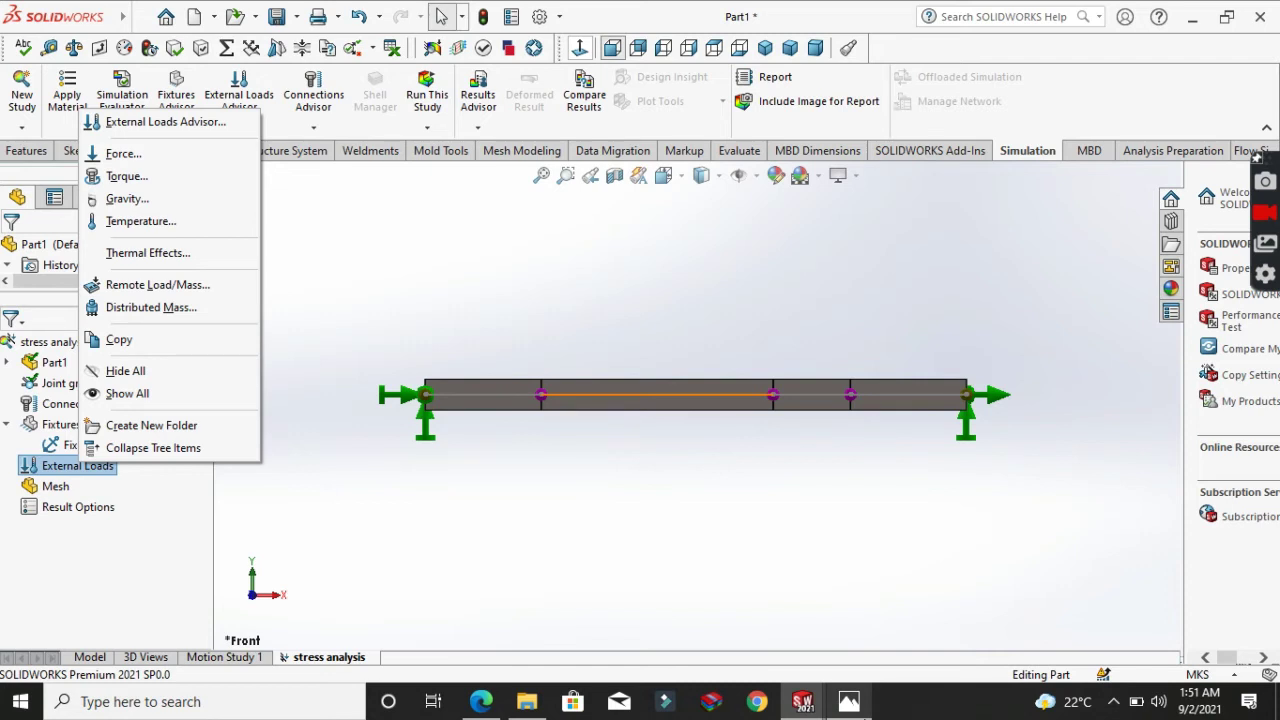
{"action": "left_click", "coordinate": [848, 701]}
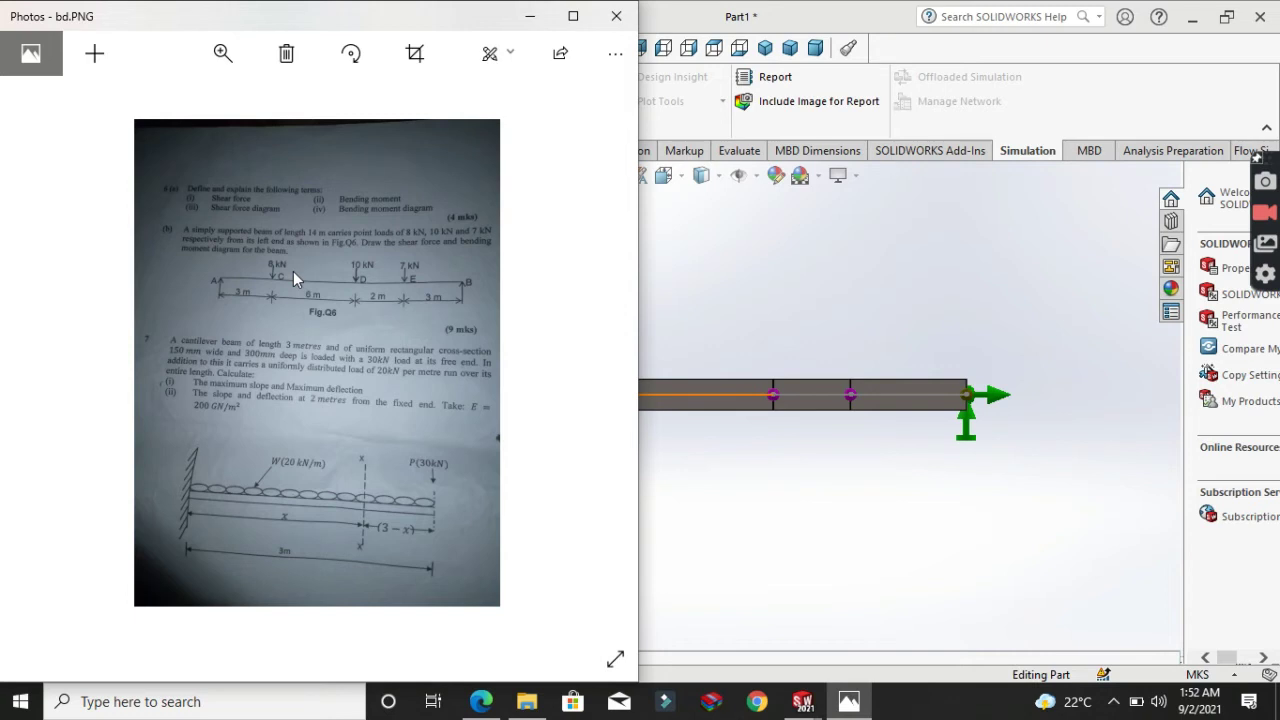
{"action": "key", "text": "alt+Tab"}
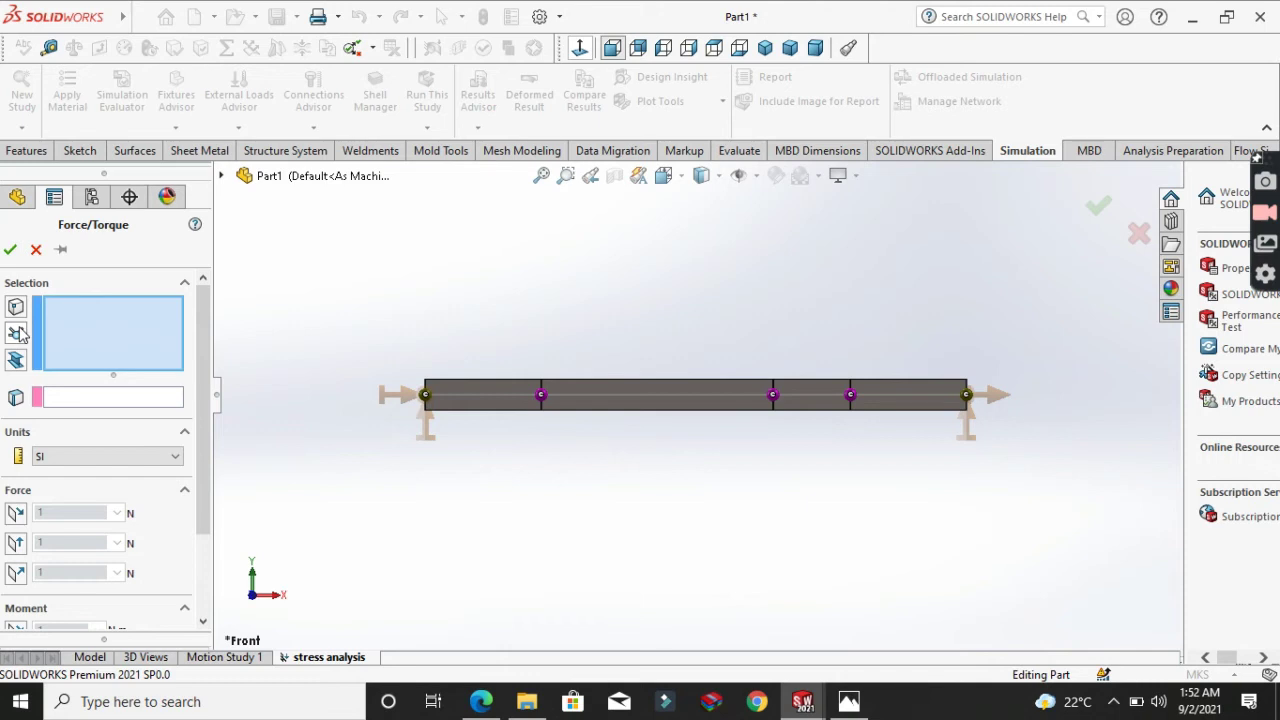
{"action": "left_click", "coordinate": [541, 396]}
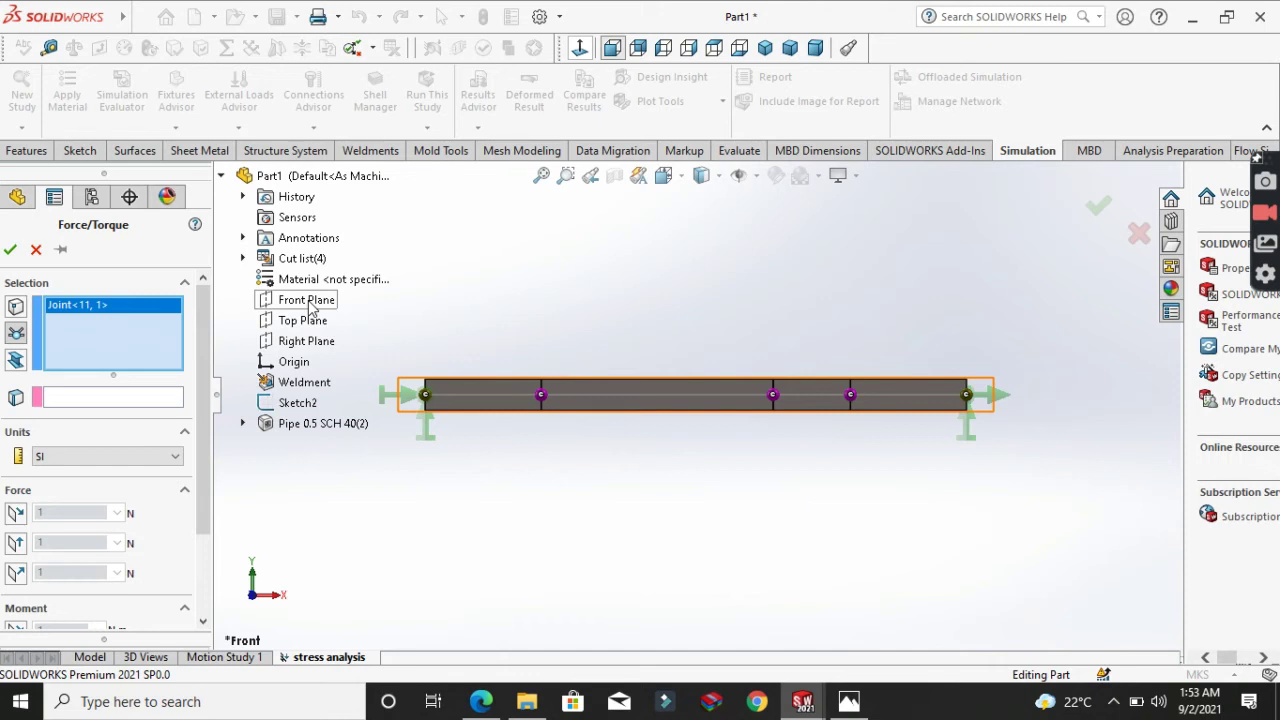
{"action": "left_click", "coordinate": [306, 300]}
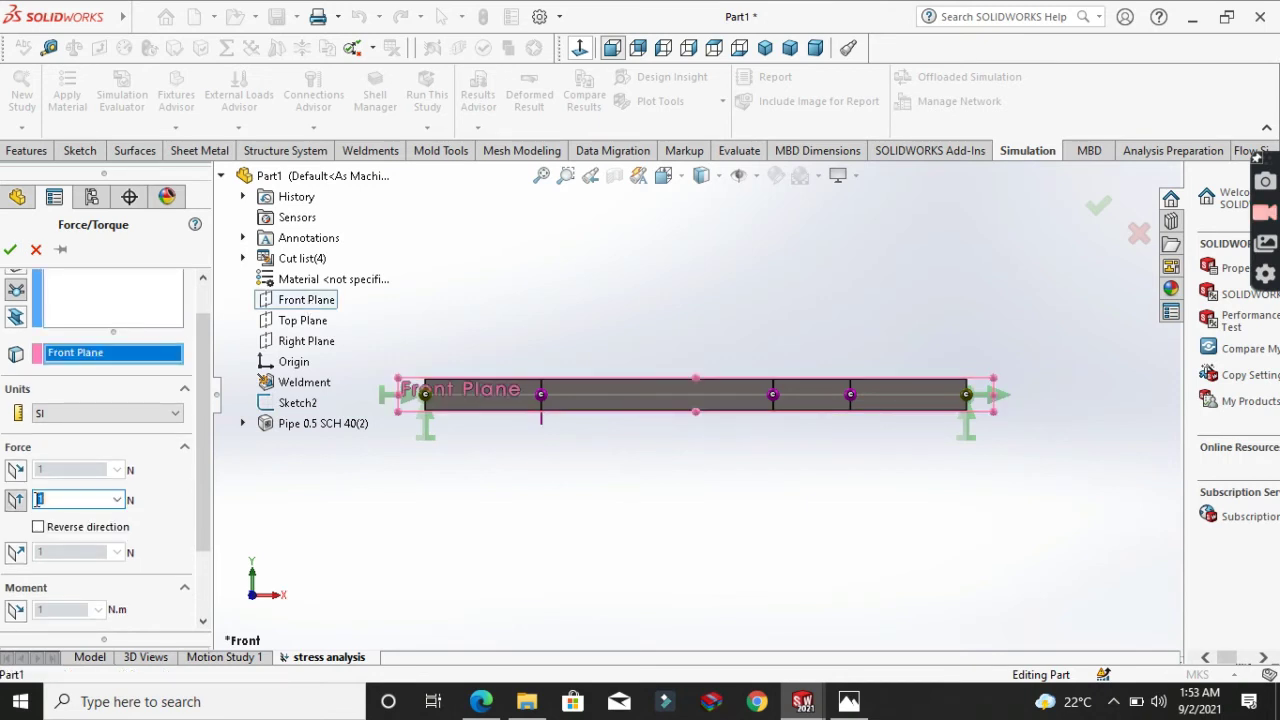
{"action": "type", "text": "800"}
{"action": "type", "text": "0"}
{"action": "scroll", "coordinate": [198, 604], "scroll_direction": "down", "scroll_amount": 2}
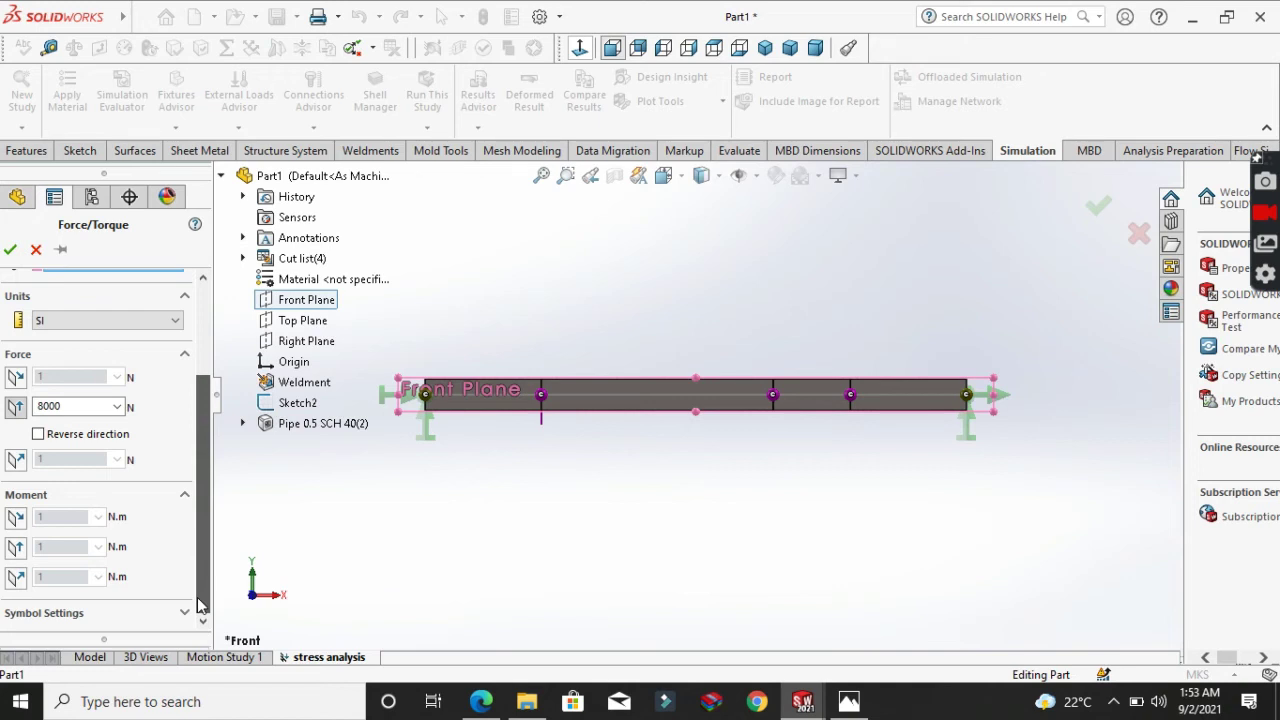
Enlarge the force symbol, reverse the 8000 N force so it points down, and accept the load
{"action": "left_click", "coordinate": [184, 612]}
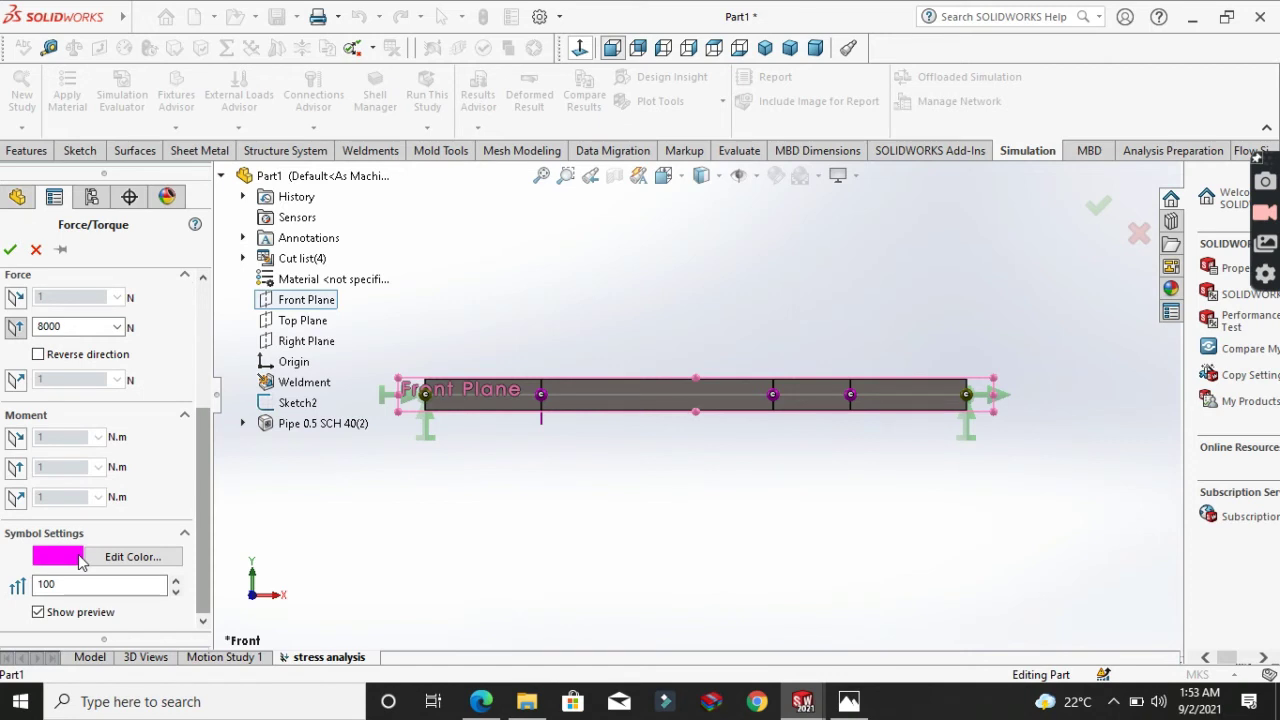
{"action": "left_click", "coordinate": [40, 584]}
{"action": "type", "text": "3"}
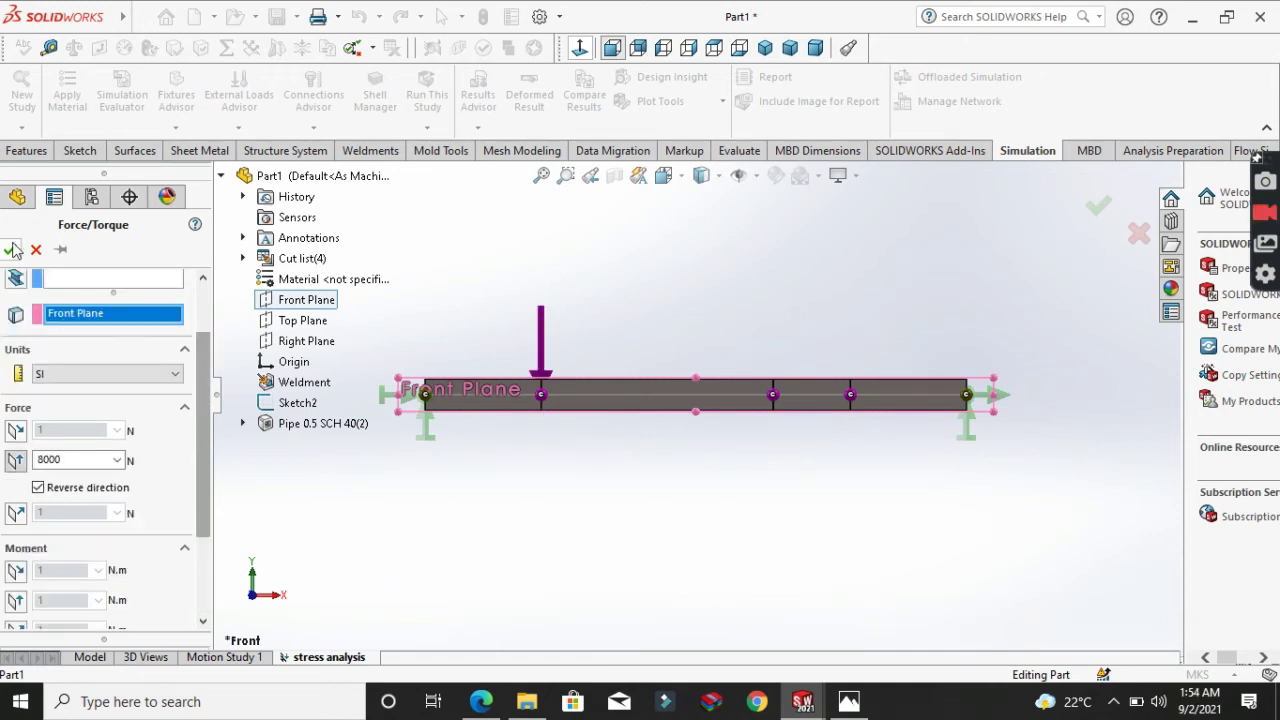
{"action": "left_click", "coordinate": [12, 250]}
Check the problem-sheet image and start a force on the joint between the 6 m and 2 m segments, with the Front Plane as direction reference
{"action": "left_click", "coordinate": [849, 701]}
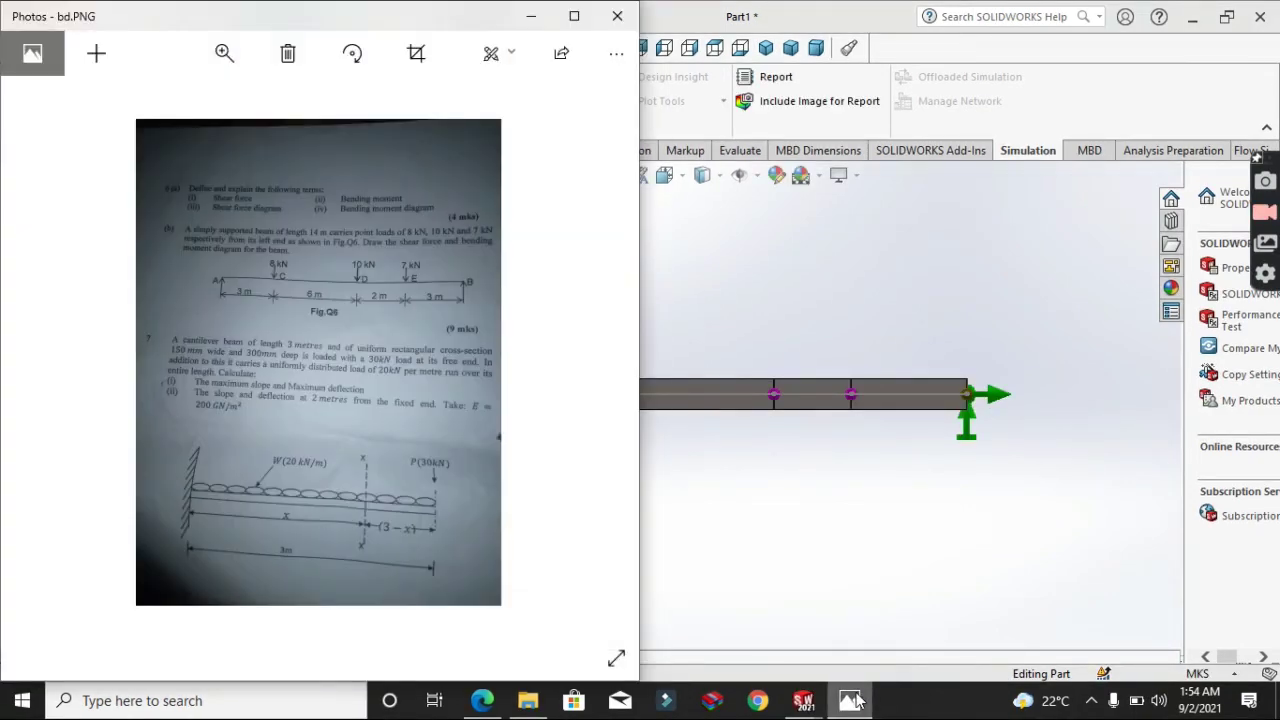
{"action": "left_click", "coordinate": [532, 17]}
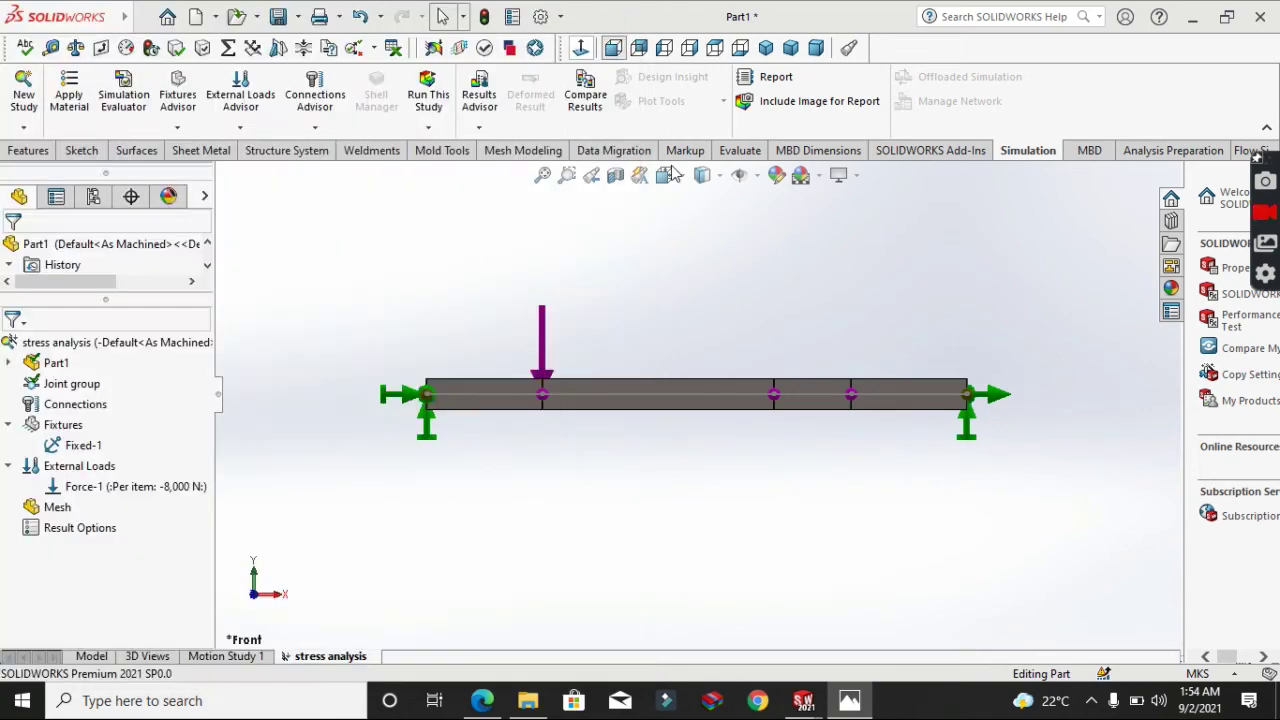
{"action": "right_click", "coordinate": [83, 472]}
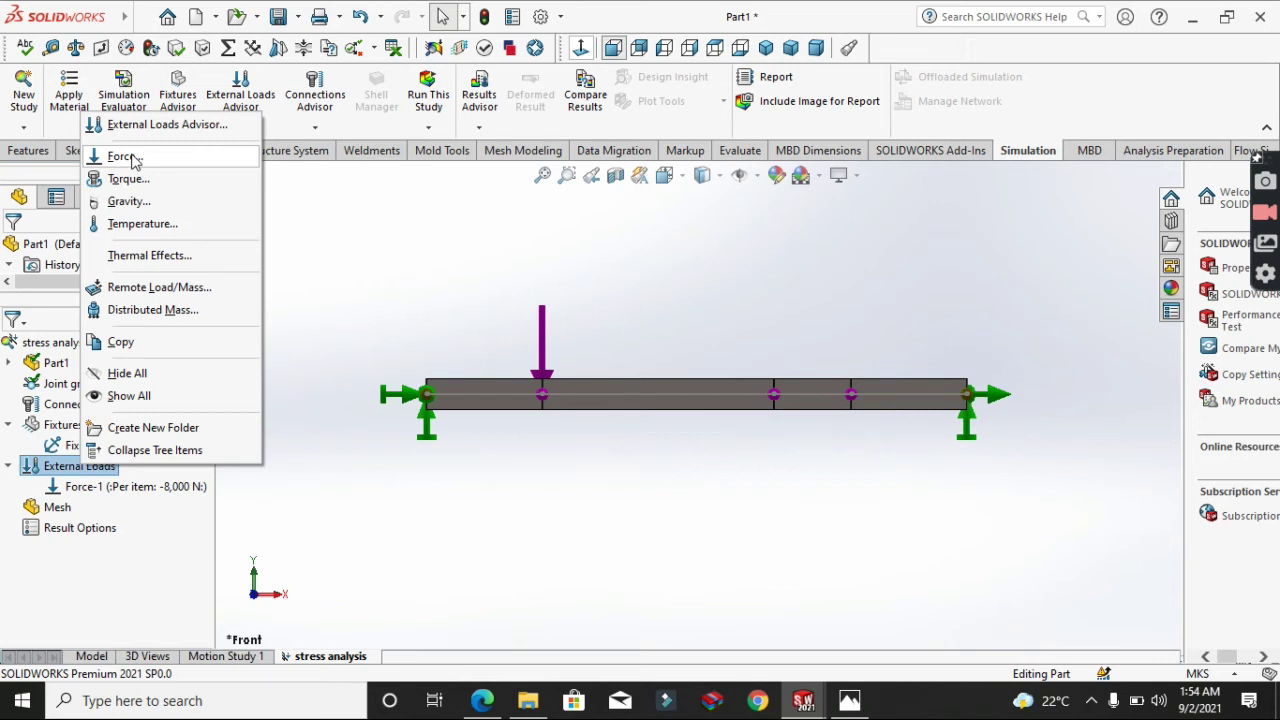
{"action": "left_click", "coordinate": [124, 157]}
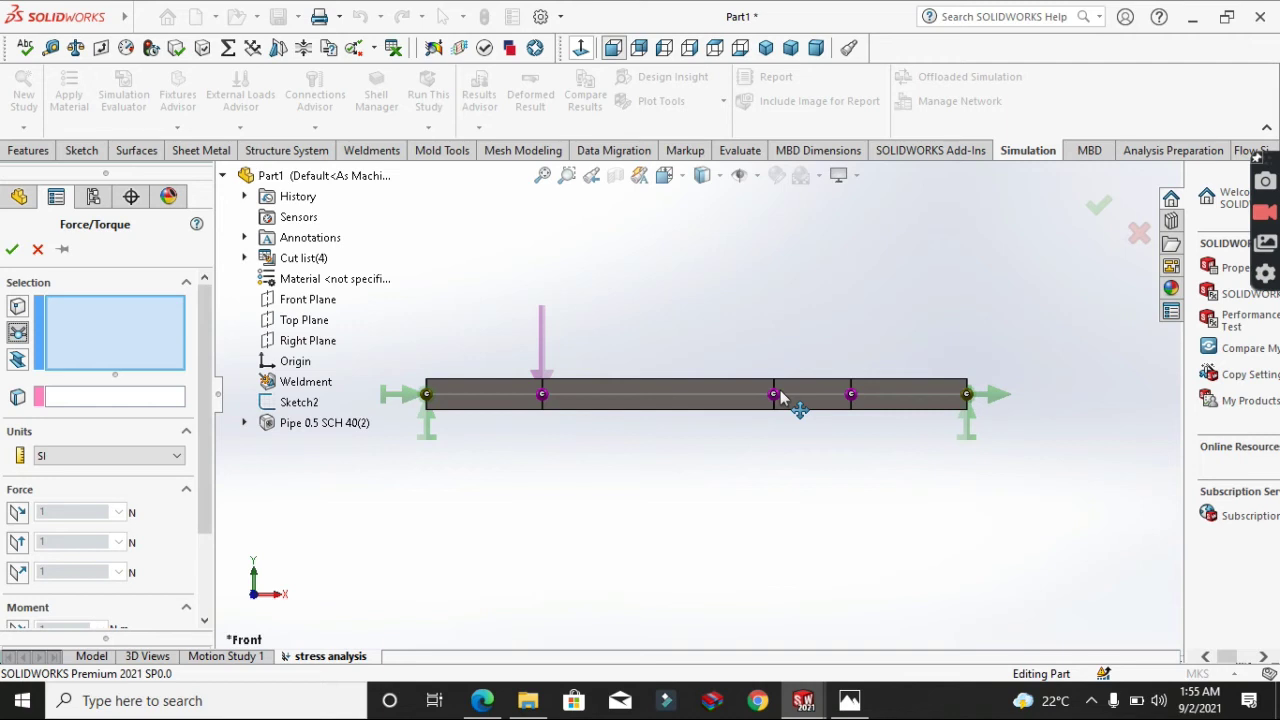
{"action": "left_click", "coordinate": [776, 396]}
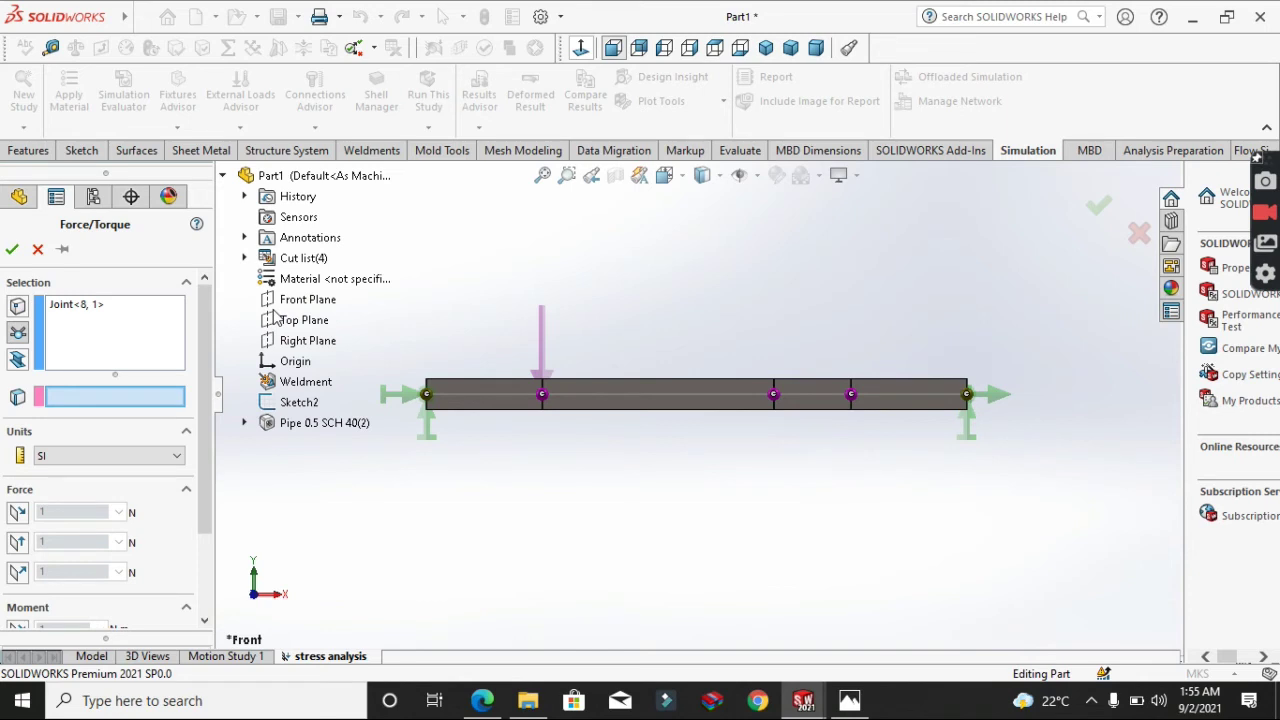
{"action": "left_click", "coordinate": [300, 300]}
Set the vertical force to 10000 N in the reversed direction, with symbol size 300, and accept the load
{"action": "scroll", "coordinate": [203, 410], "scroll_direction": "down", "scroll_amount": 2}
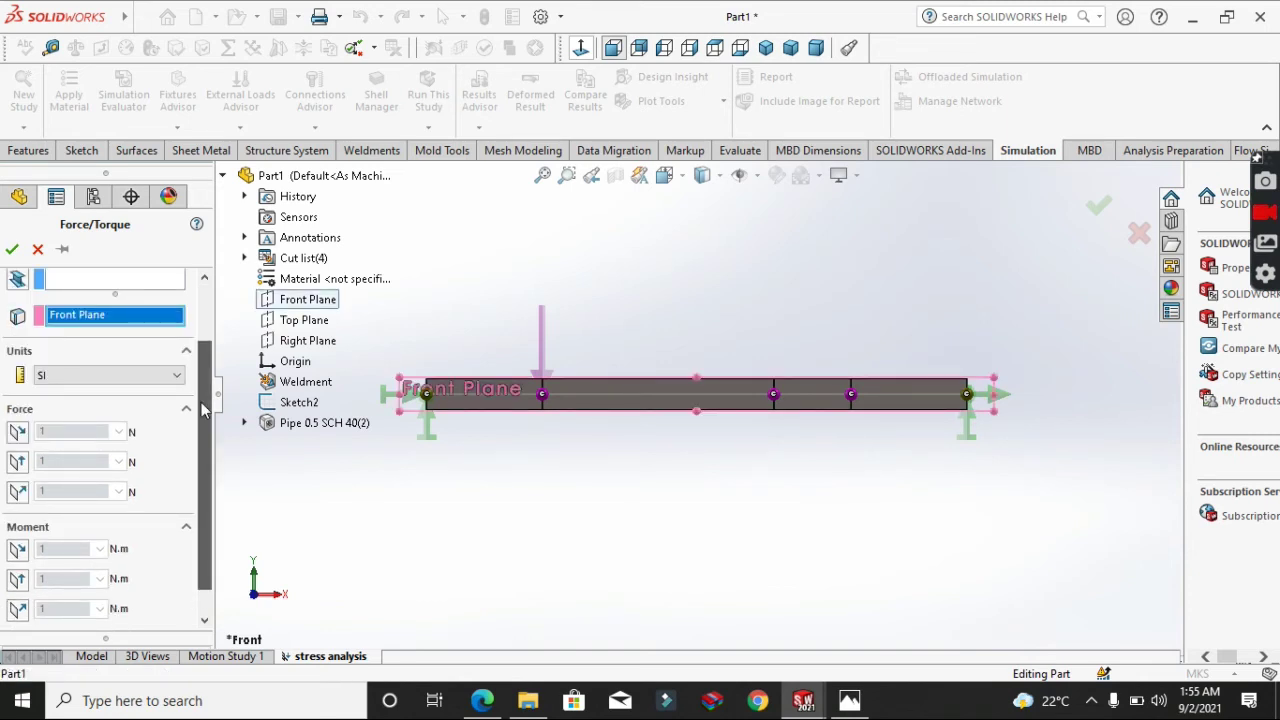
{"action": "scroll", "coordinate": [203, 410], "scroll_direction": "down", "scroll_amount": 1}
{"action": "left_click", "coordinate": [58, 431]}
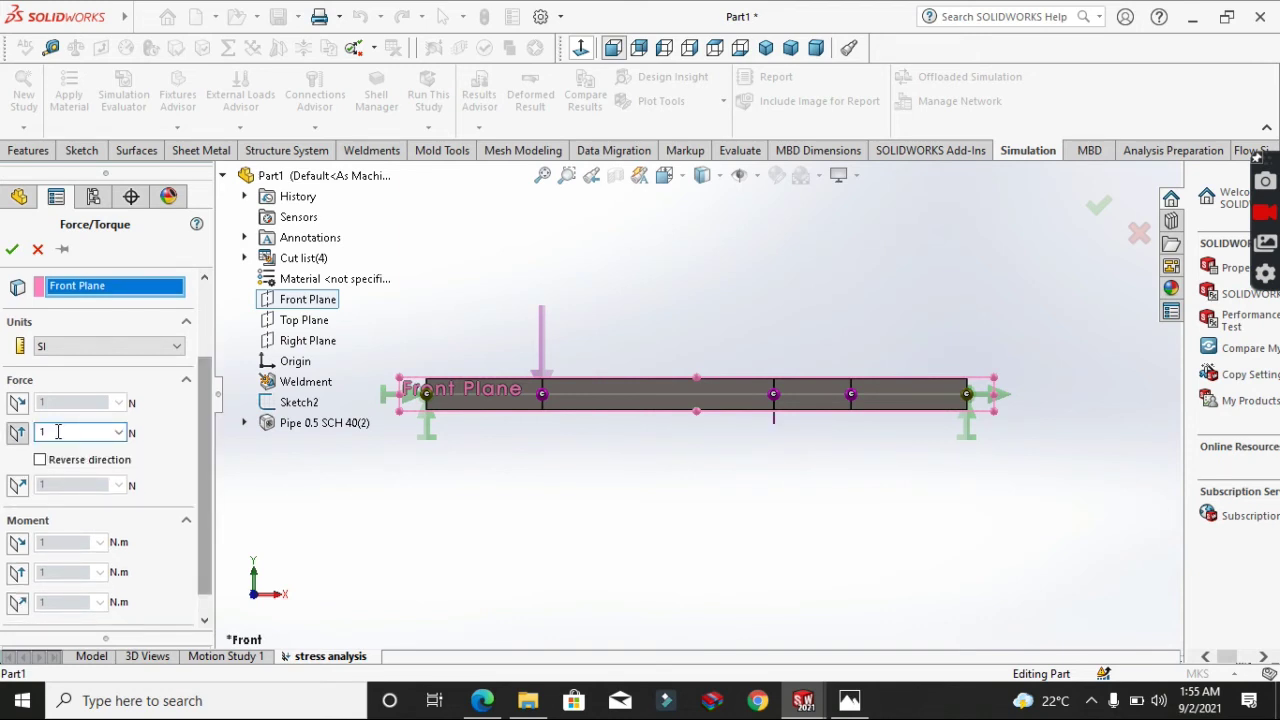
{"action": "type", "text": "0000"}
{"action": "left_click", "coordinate": [44, 461]}
{"action": "scroll", "coordinate": [205, 583], "scroll_direction": "down", "scroll_amount": 1}
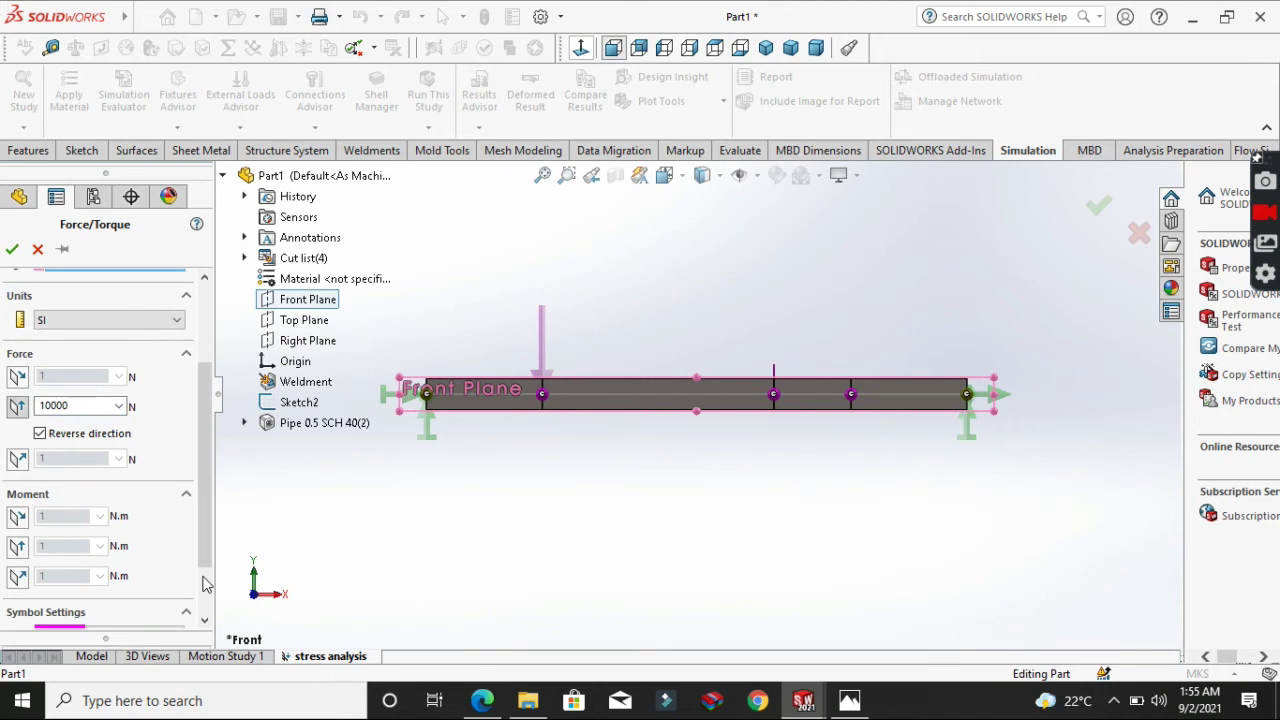
{"action": "scroll", "coordinate": [205, 583], "scroll_direction": "down", "scroll_amount": 3}
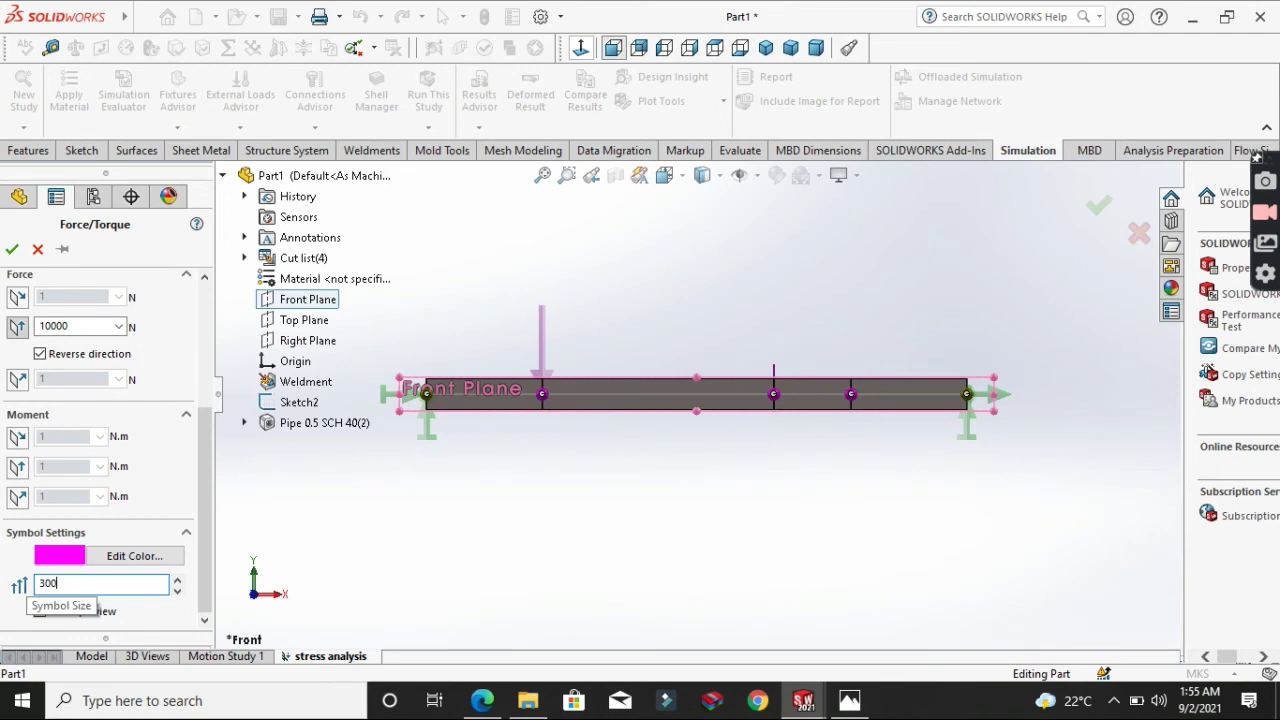
{"action": "key", "text": "Return"}
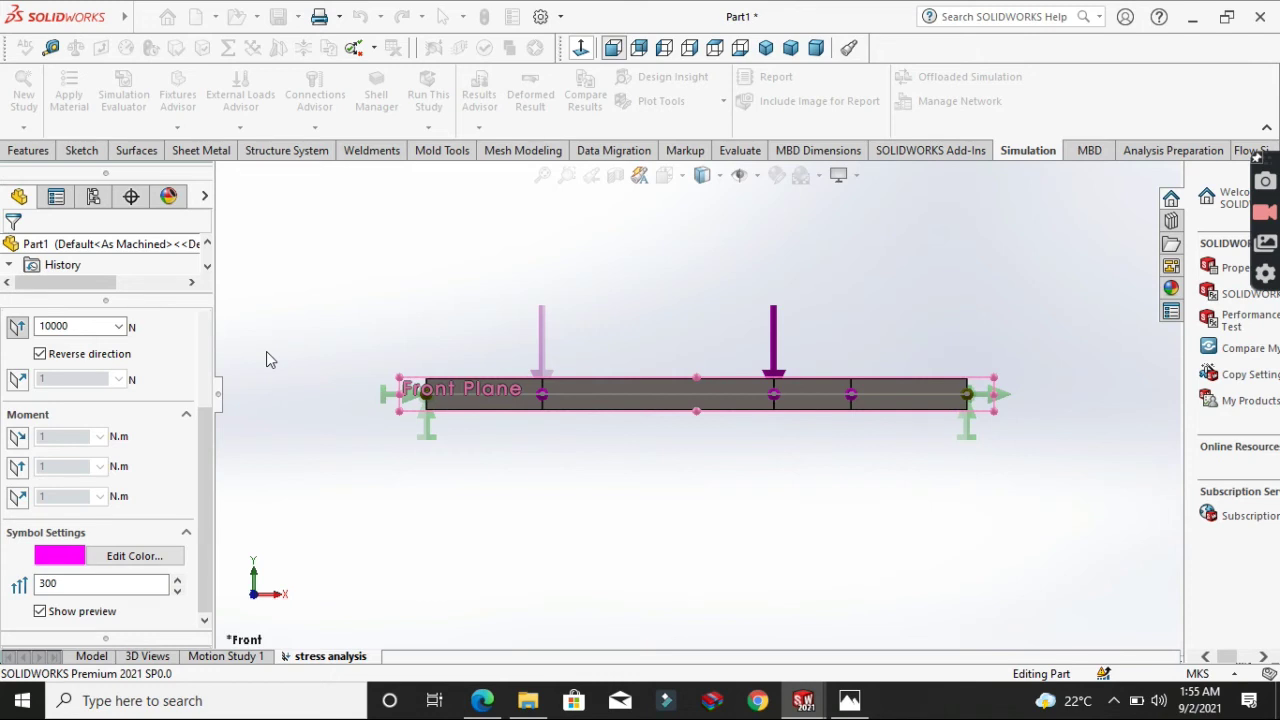
Add a downward 7000 N force on the joint between the 2 m and 3 m segments, checking the loads in the problem-sheet image
{"action": "left_click", "coordinate": [849, 700]}
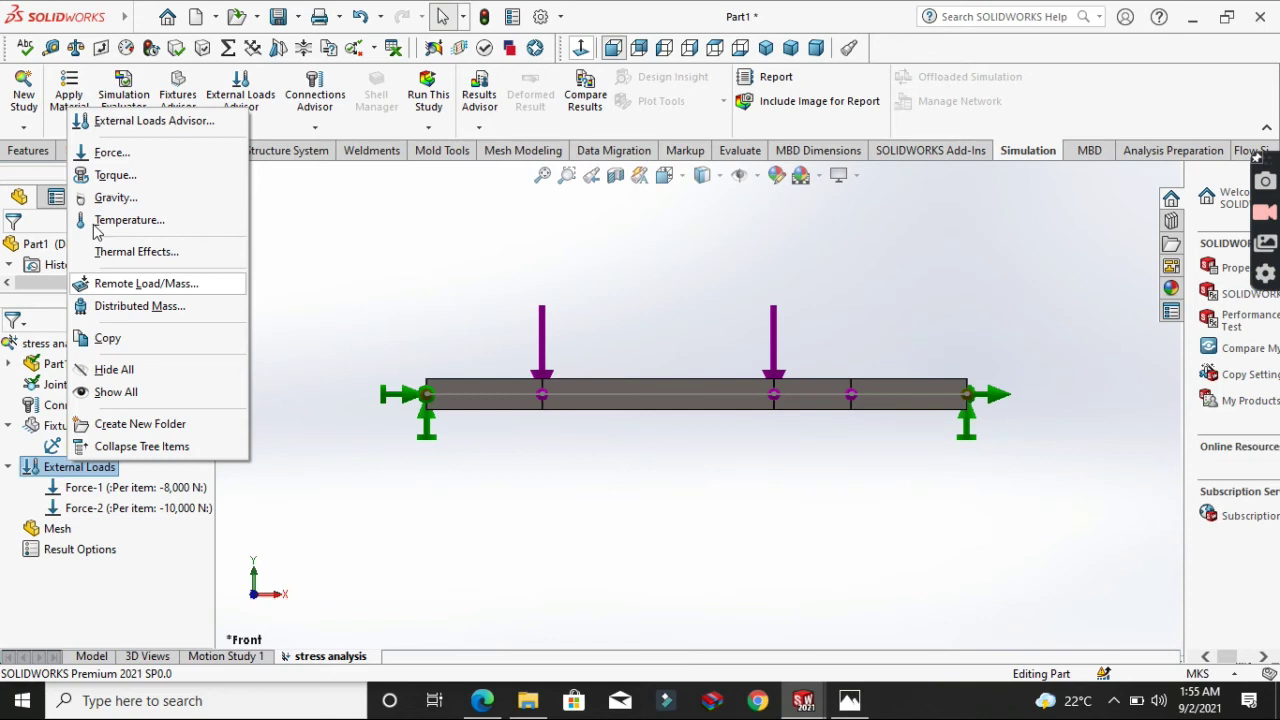
{"action": "left_click", "coordinate": [112, 152]}
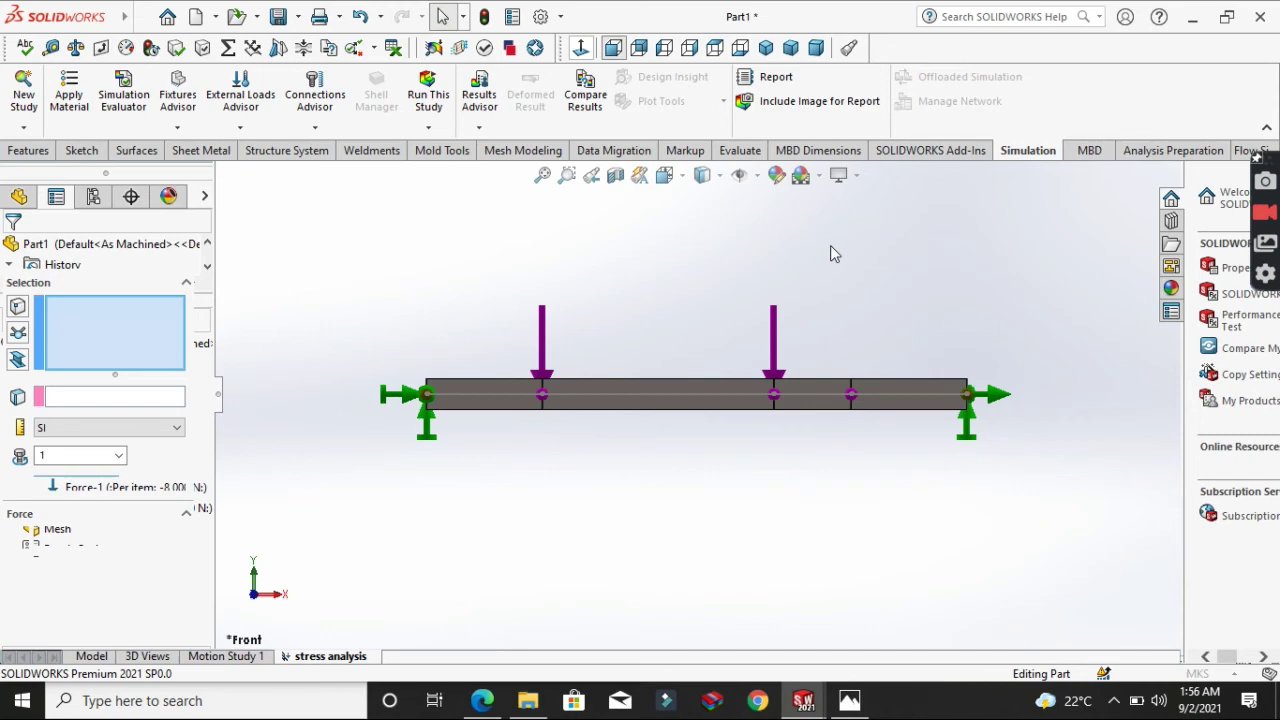
{"action": "left_click", "coordinate": [864, 704]}
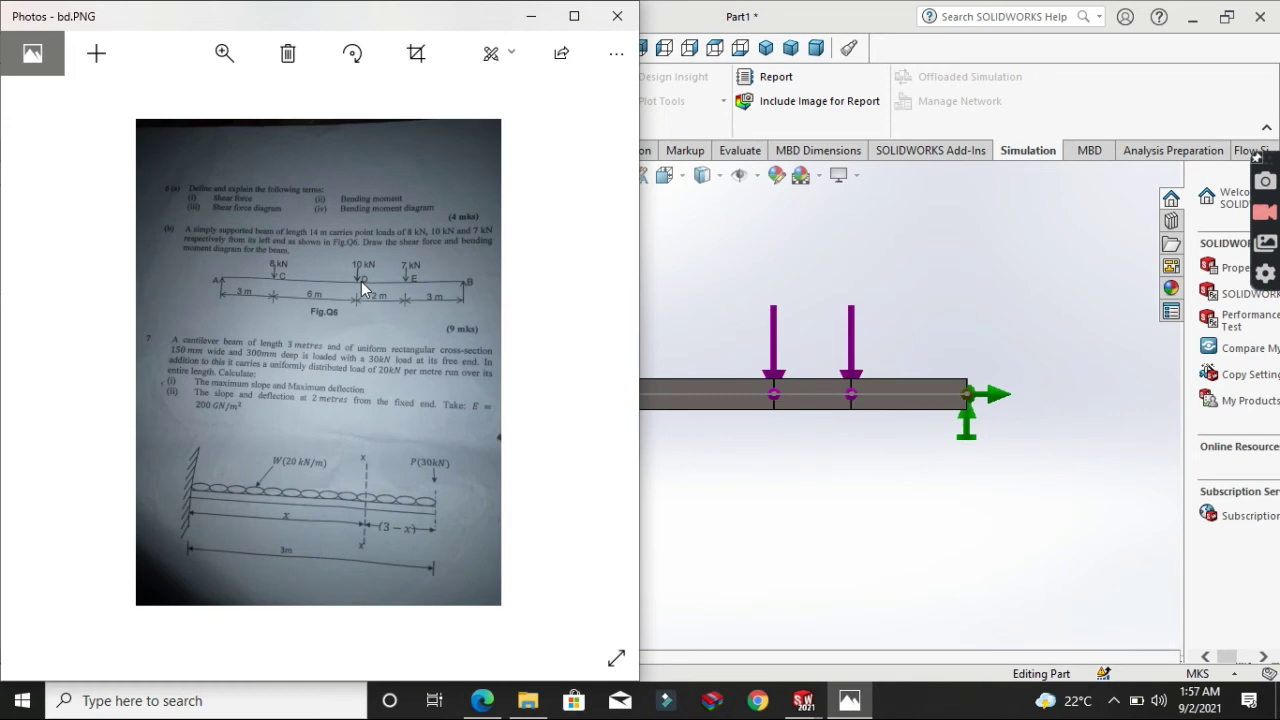
{"action": "left_click", "coordinate": [786, 258]}
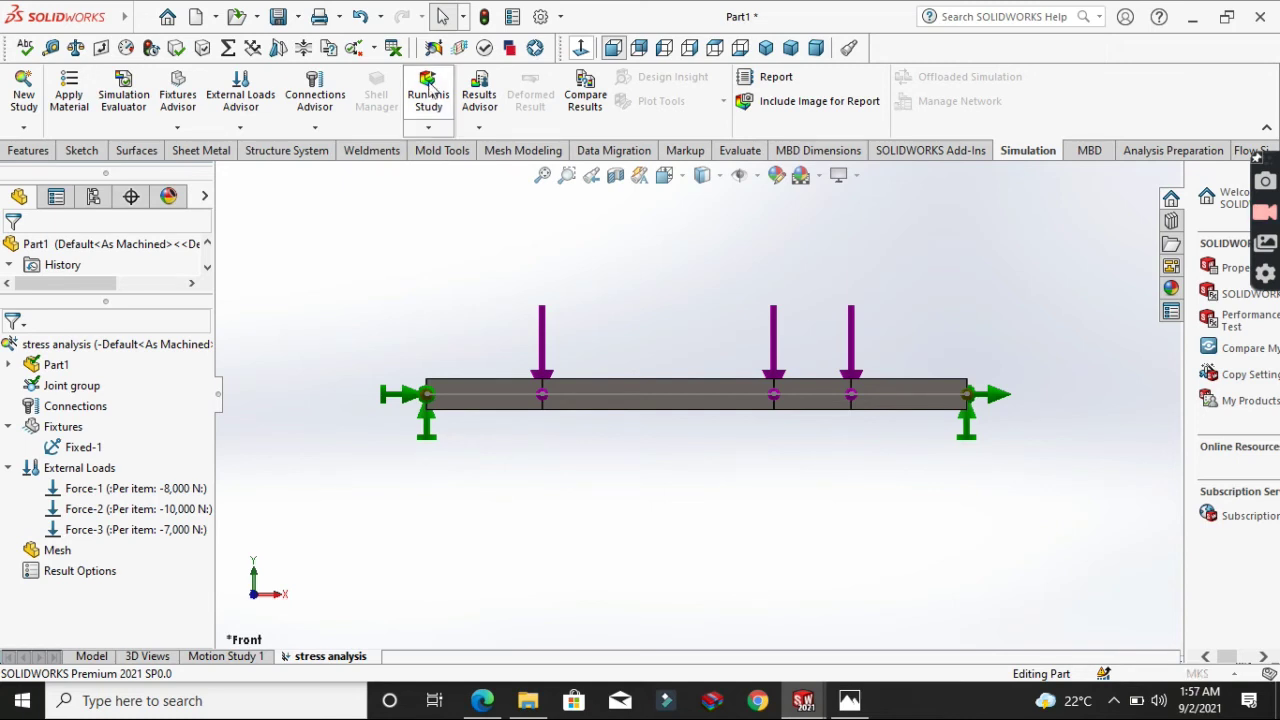
Run the stress analysis study and display the resultant displacement plot
{"action": "left_click", "coordinate": [430, 88]}
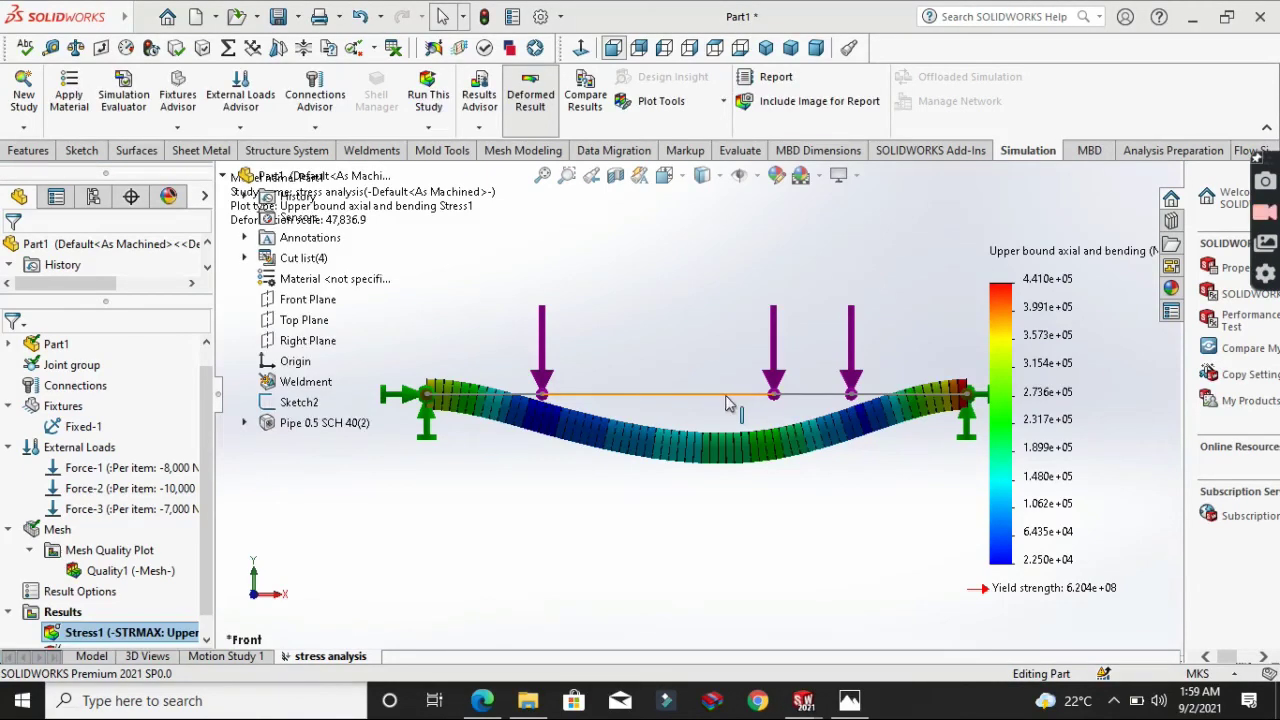
{"action": "scroll", "coordinate": [200, 490], "scroll_direction": "down", "scroll_amount": 1}
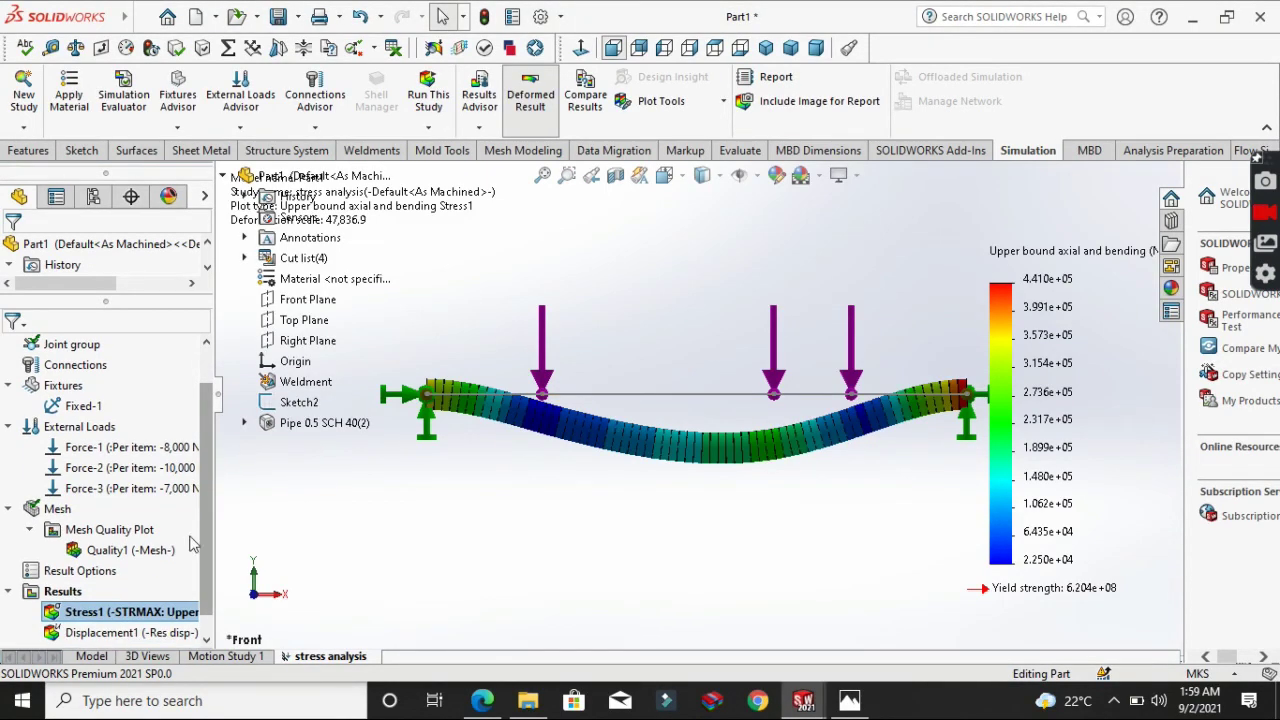
{"action": "double_click", "coordinate": [127, 632]}
Define a factor of safety plot for the beam showing the factor of safety distribution
{"action": "right_click", "coordinate": [68, 588]}
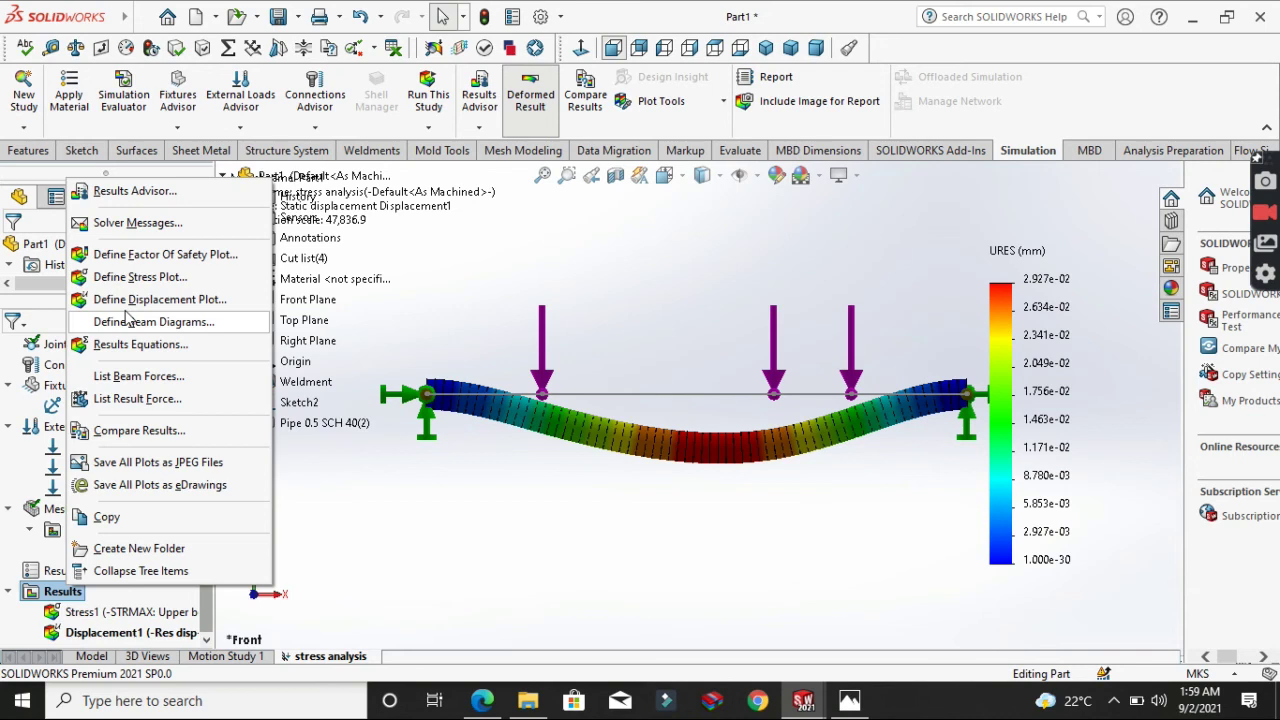
{"action": "key", "text": "Escape"}
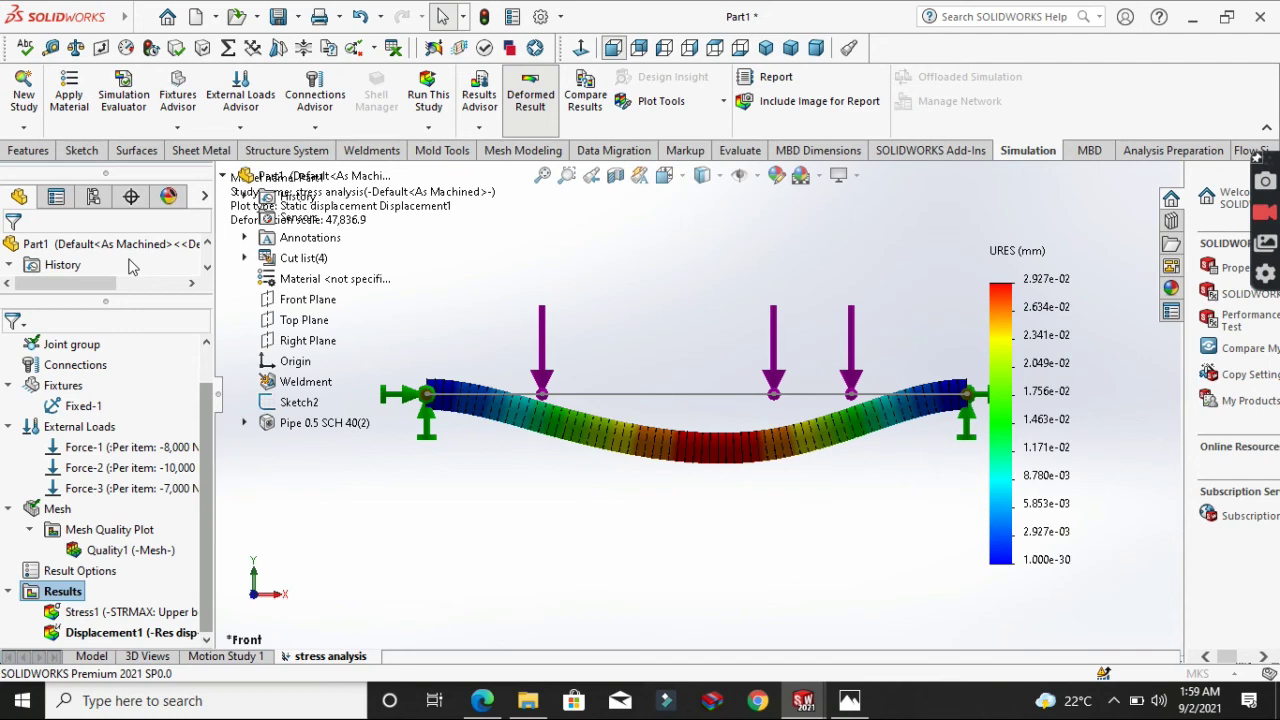
{"action": "left_click", "coordinate": [205, 250]}
{"action": "left_click", "coordinate": [205, 250]}
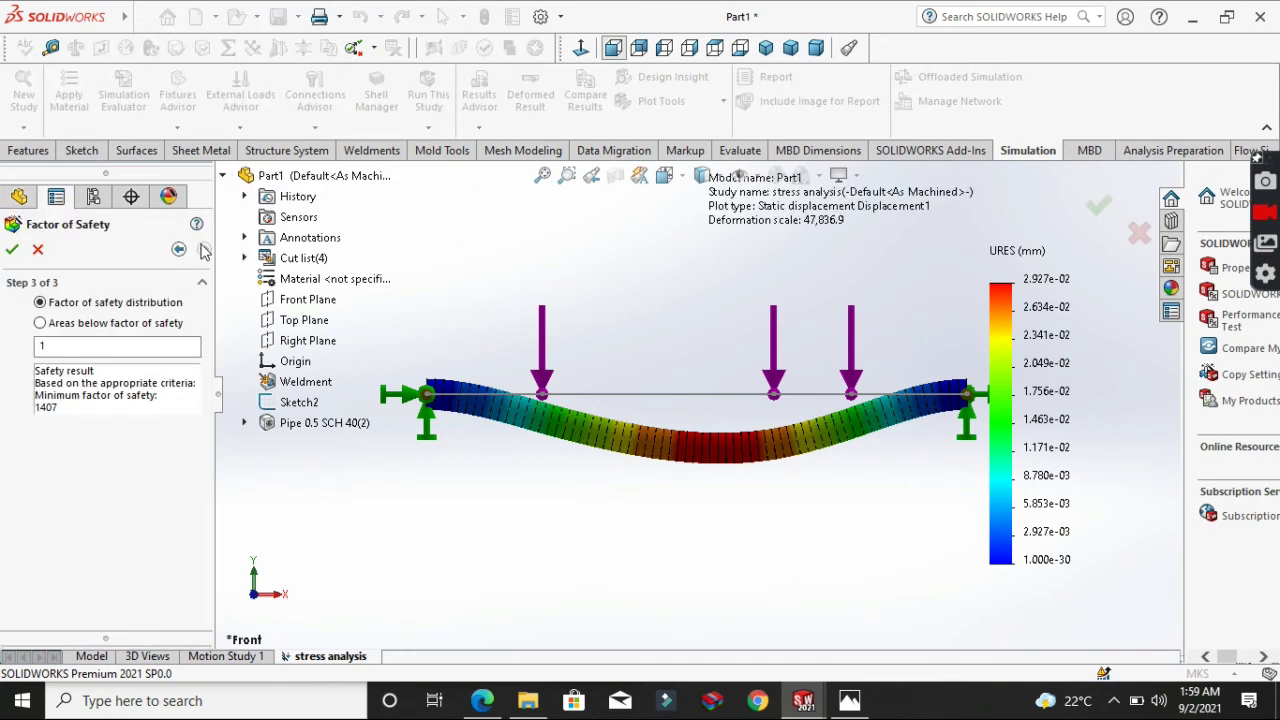
{"action": "left_click", "coordinate": [10, 251]}
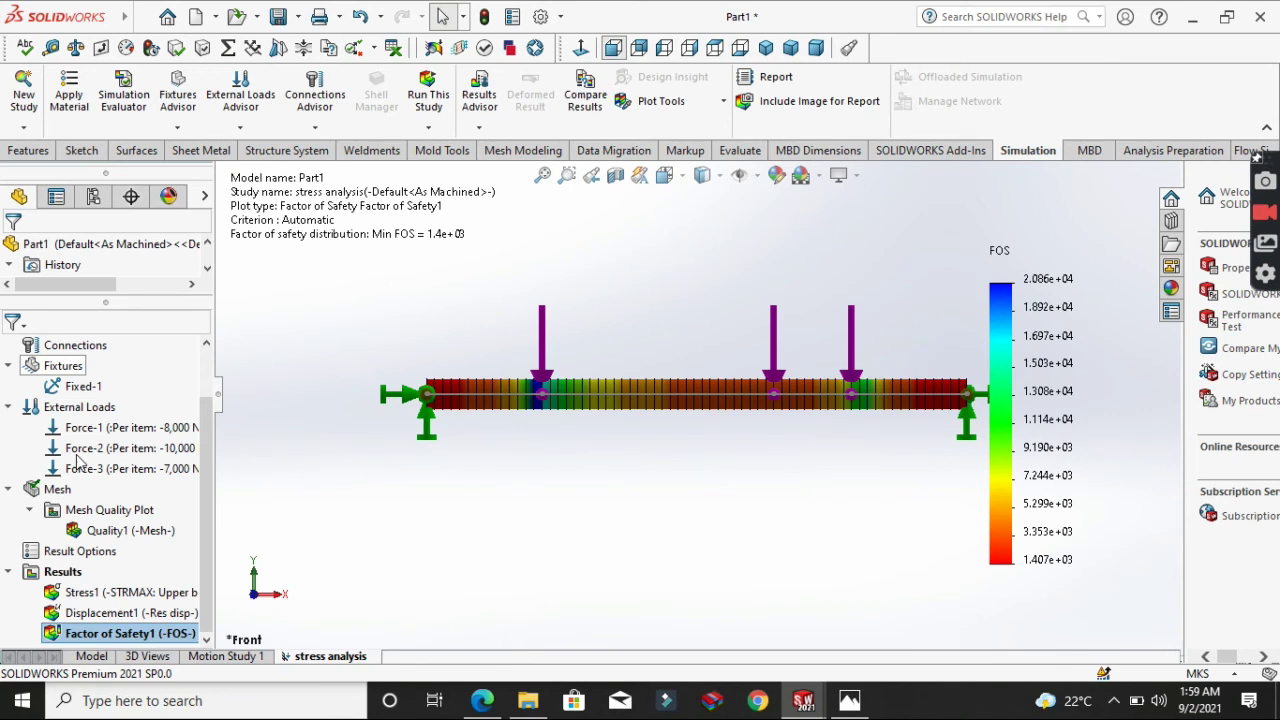
Set the stress plot's legend to the floating number format, review its definition settings and accept the plot
{"action": "key", "text": "Up"}
{"action": "key", "text": "Up"}
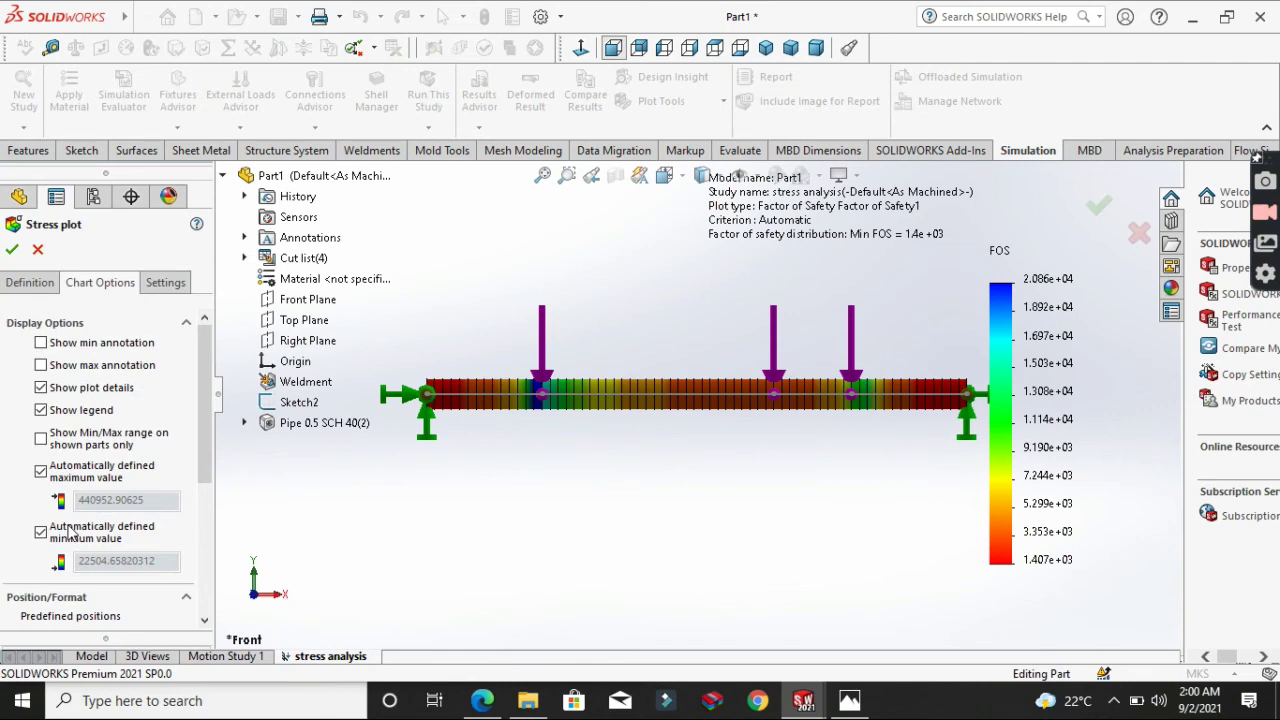
{"action": "scroll", "coordinate": [70, 533], "scroll_direction": "down", "scroll_amount": 3}
{"action": "left_click", "coordinate": [110, 553]}
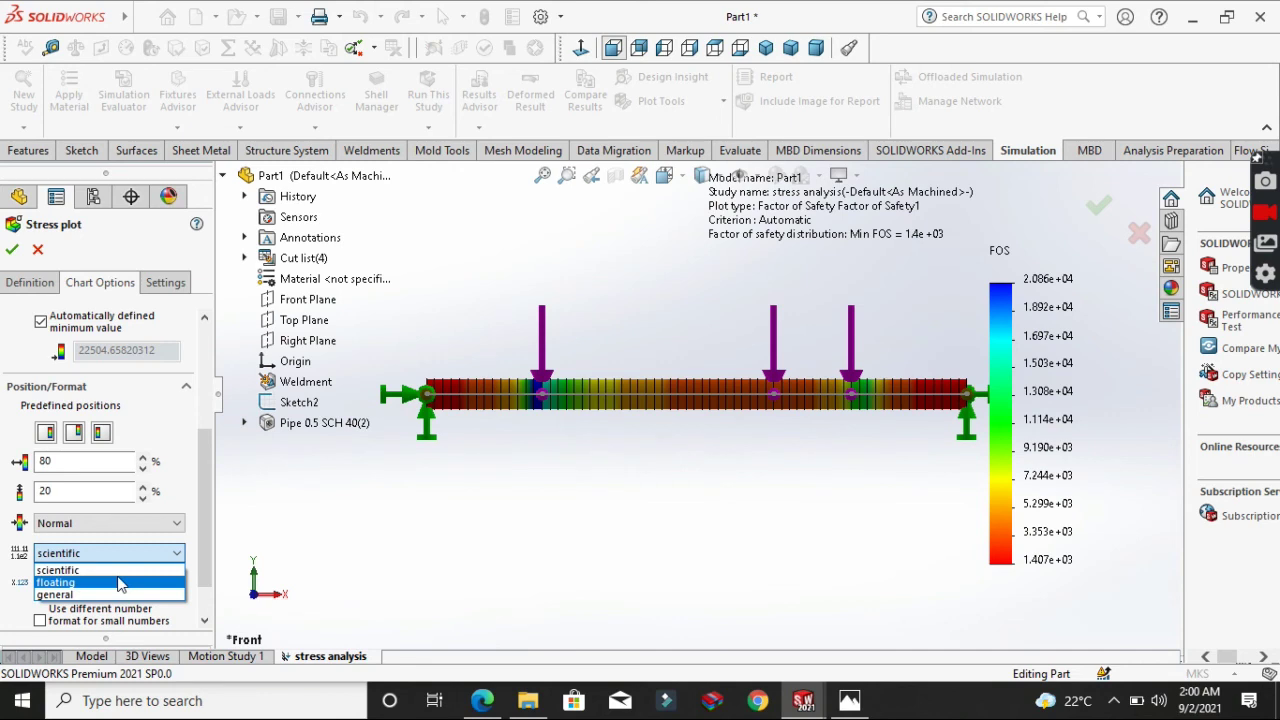
{"action": "left_click", "coordinate": [118, 582]}
{"action": "left_click", "coordinate": [29, 282]}
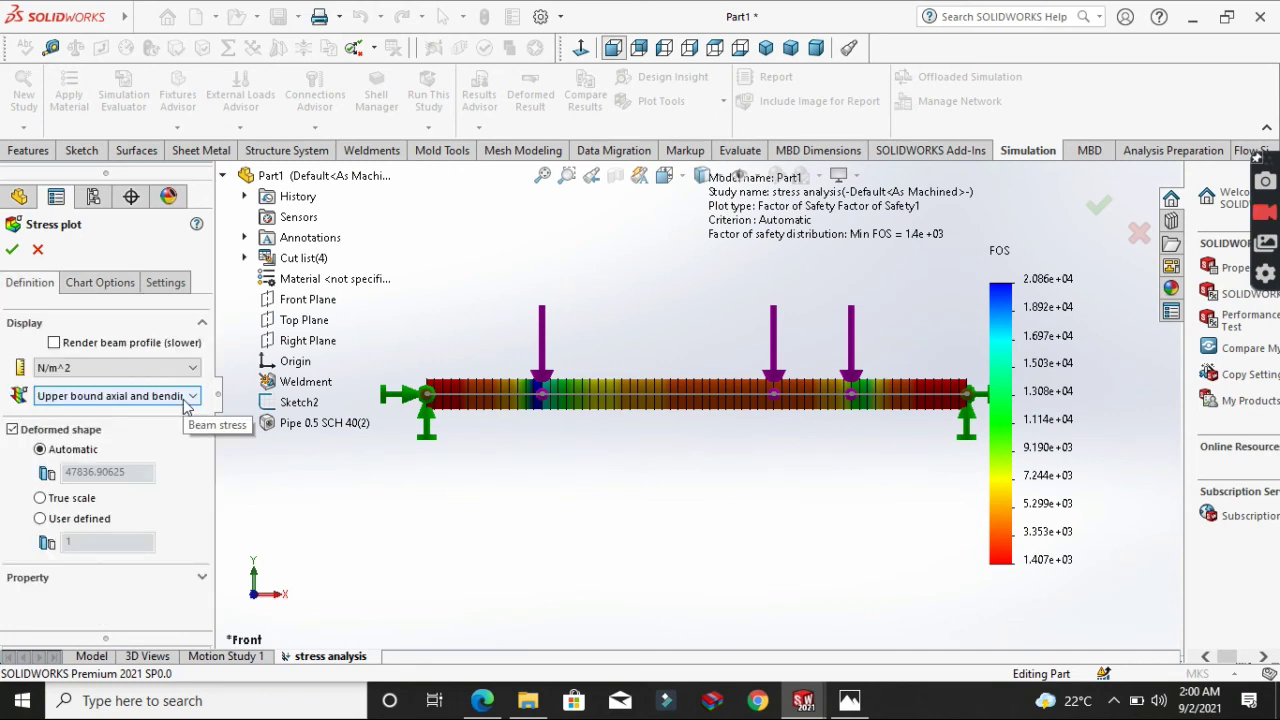
{"action": "left_click", "coordinate": [12, 251]}
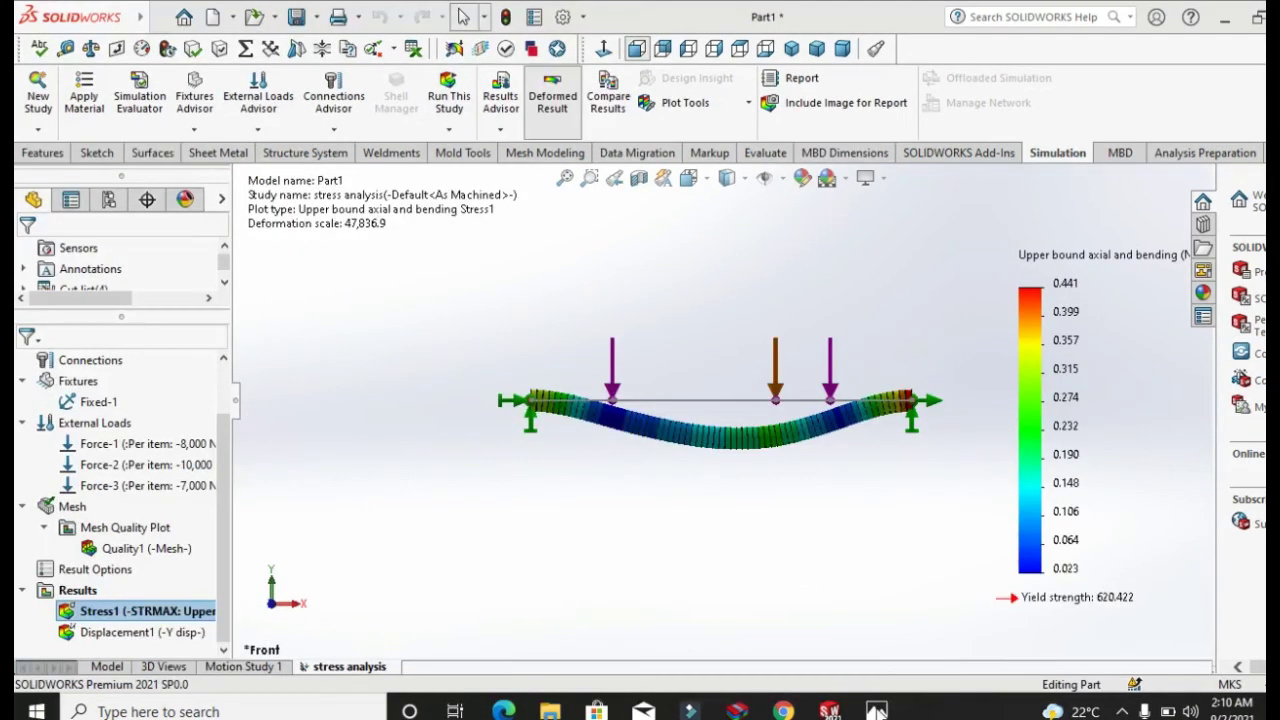
Define a beam diagram of Shear Force in Dir1 in N for all beams, consulting the problem-sheet image before and after
{"action": "left_click", "coordinate": [849, 700]}
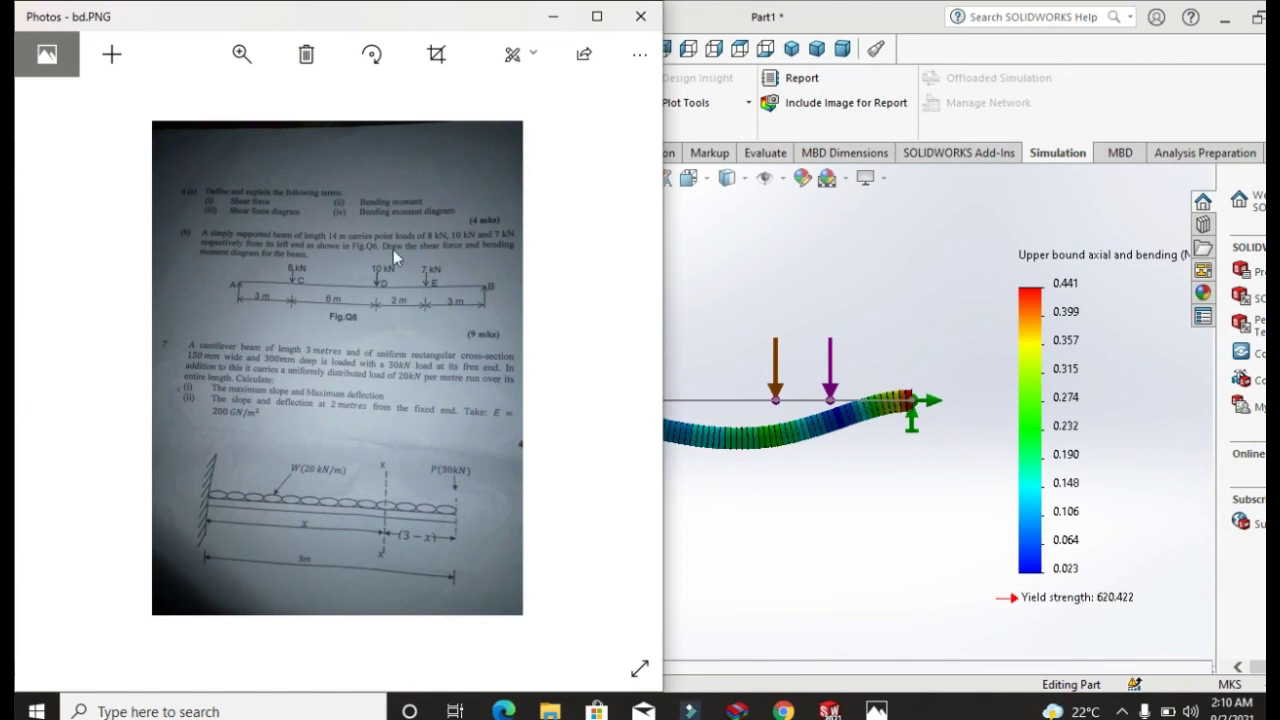
{"action": "left_click", "coordinate": [838, 232]}
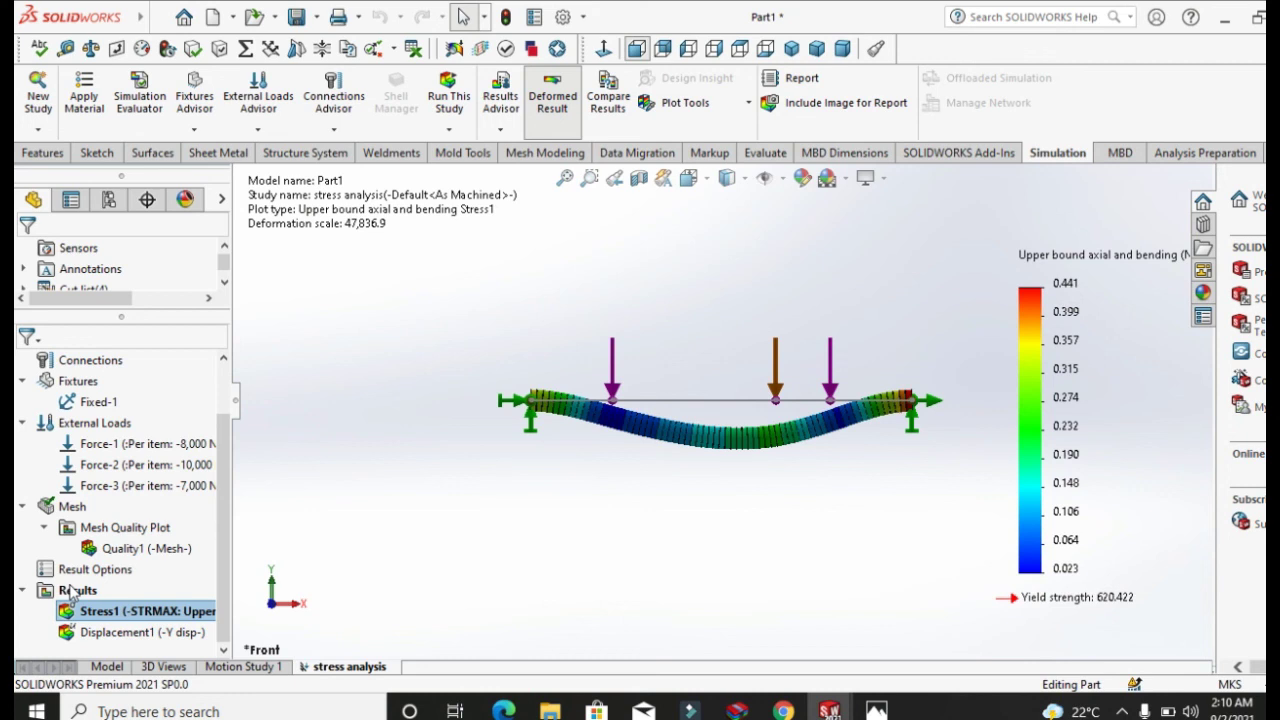
{"action": "right_click", "coordinate": [72, 590]}
{"action": "left_click", "coordinate": [88, 424]}
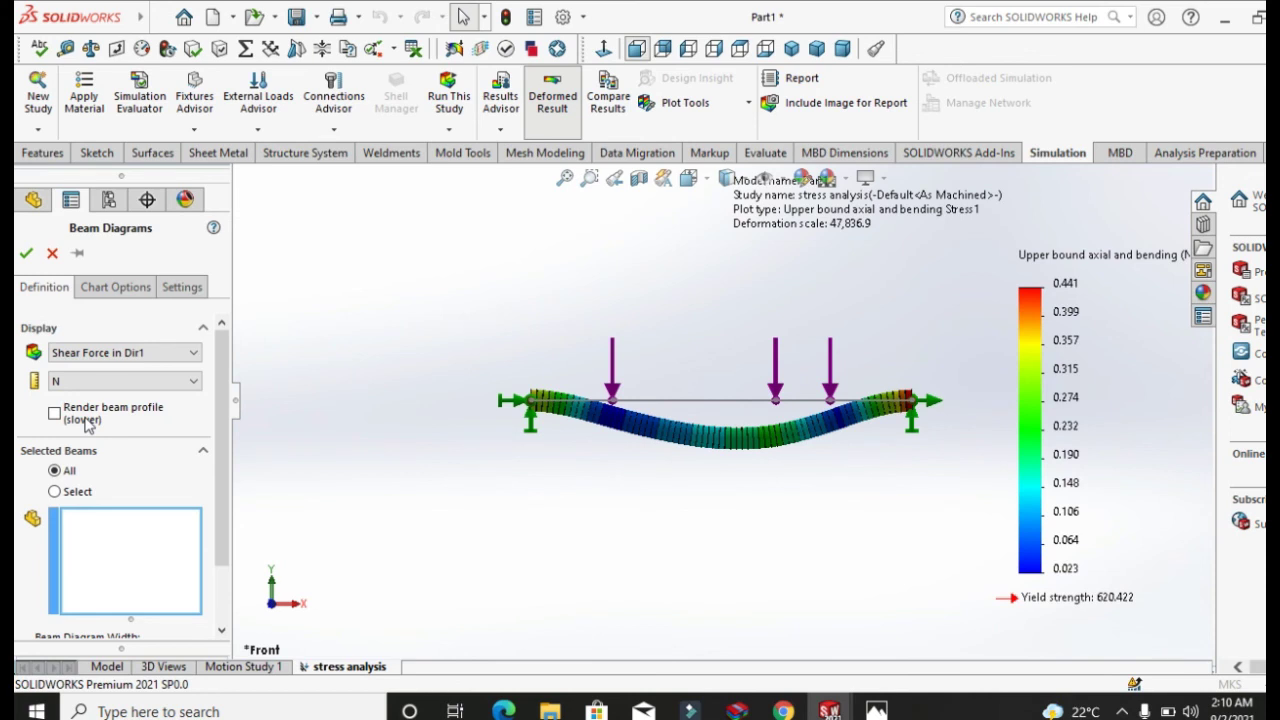
{"action": "scroll", "coordinate": [228, 390], "scroll_direction": "down", "scroll_amount": 1}
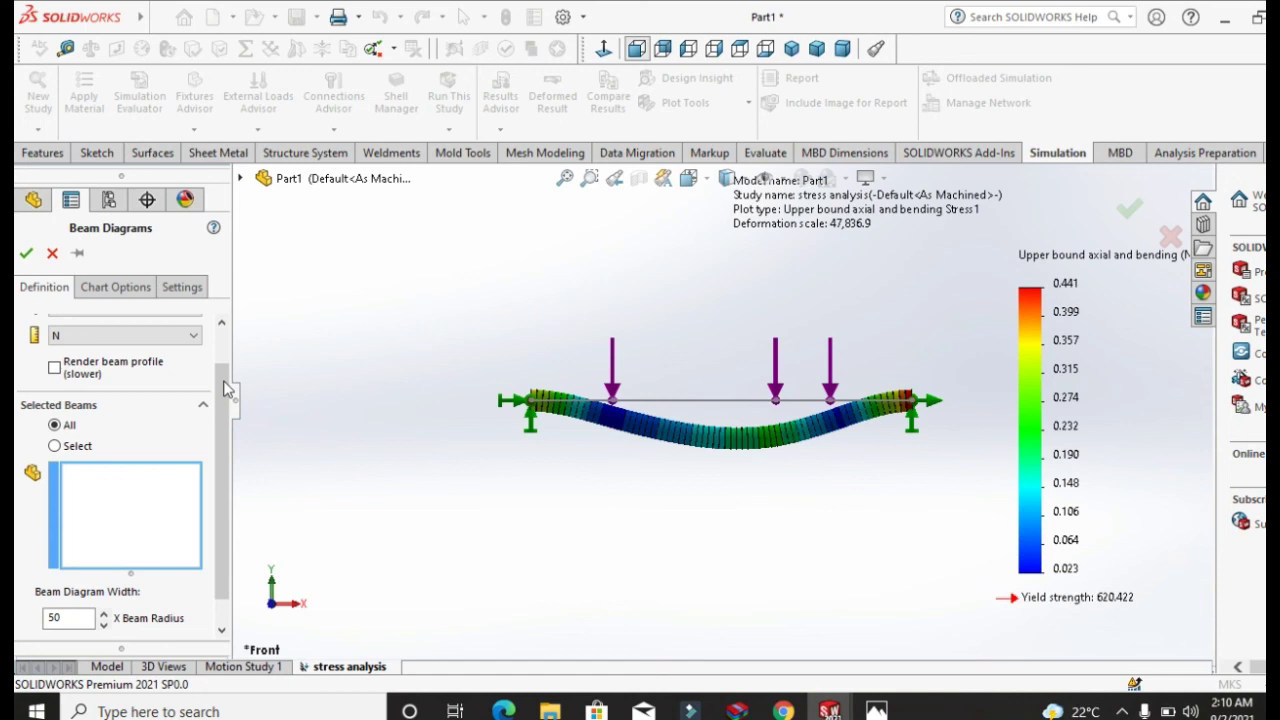
{"action": "left_click", "coordinate": [25, 254]}
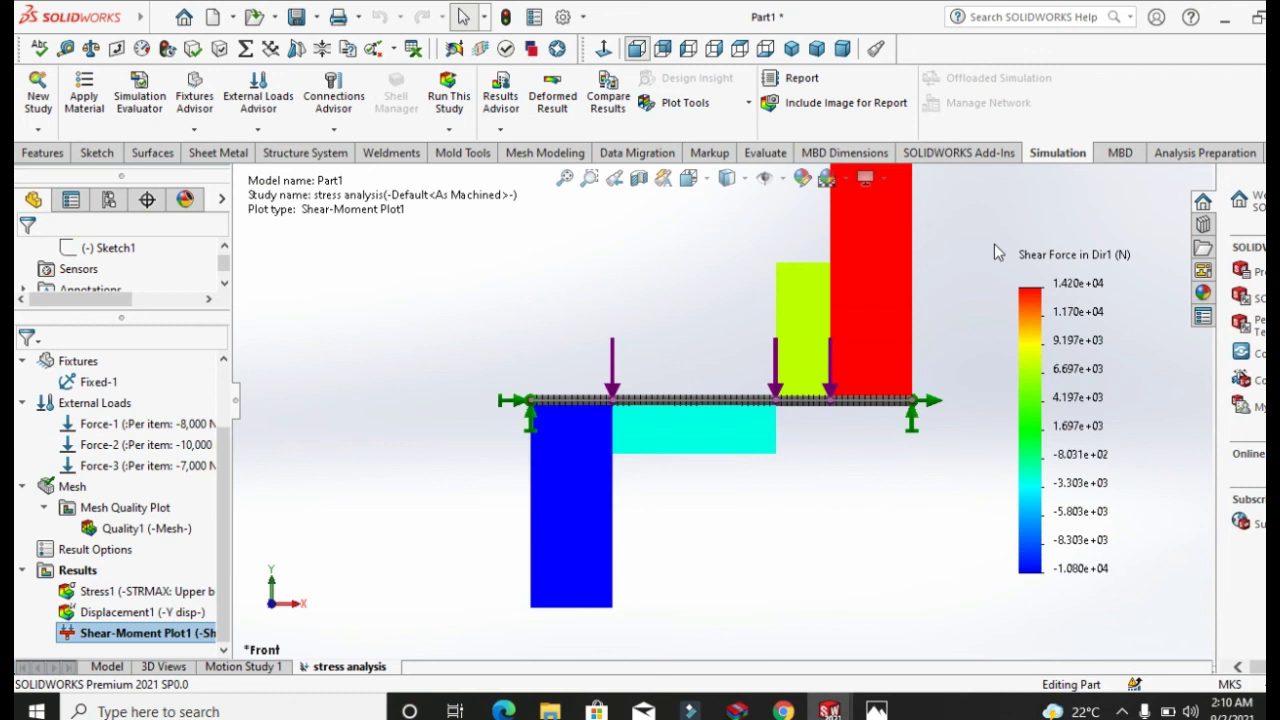
{"action": "key", "text": "alt+Tab"}
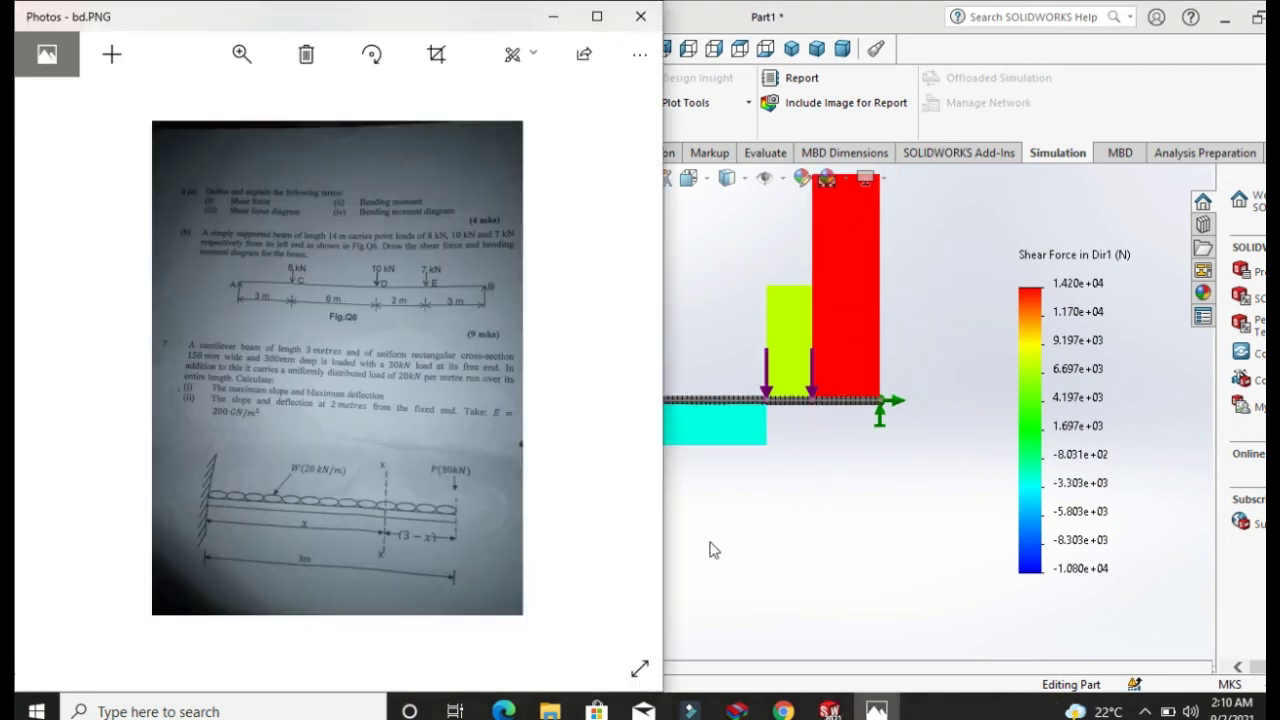